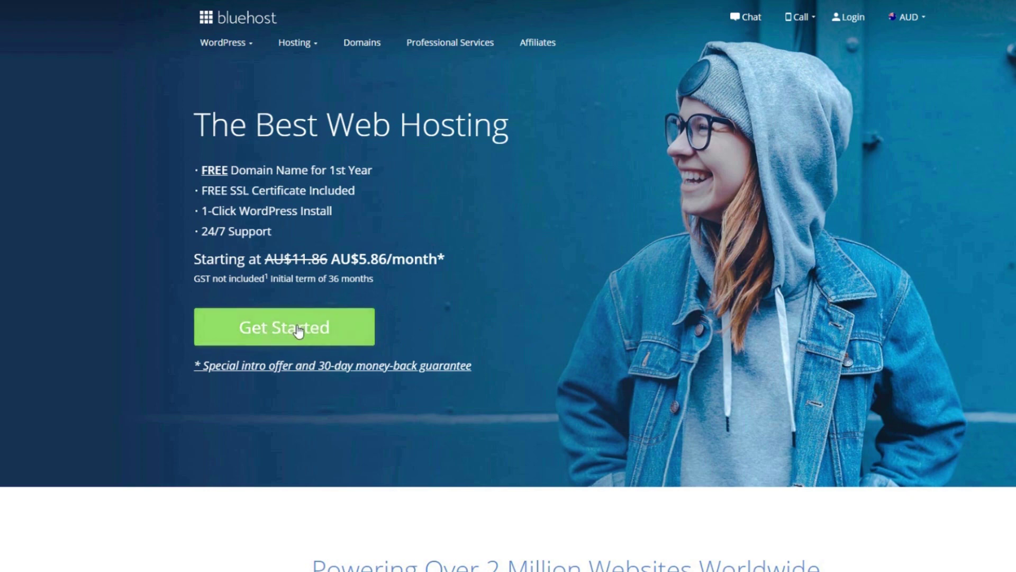
# Step: Start the Bluehost sign-up and choose the .com extension for a new domain
pyautogui.click(299, 331)
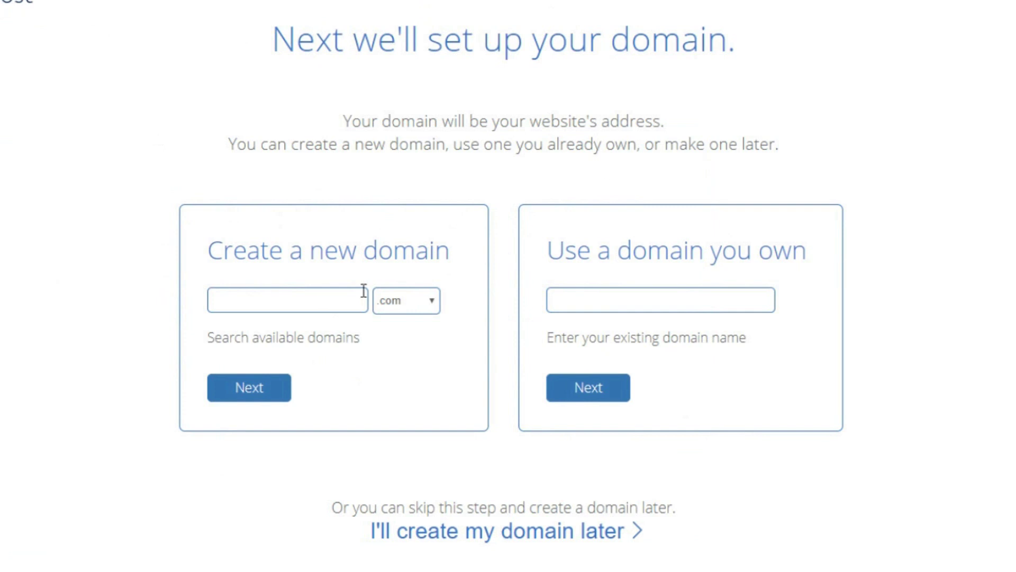
pyautogui.click(499, 270)
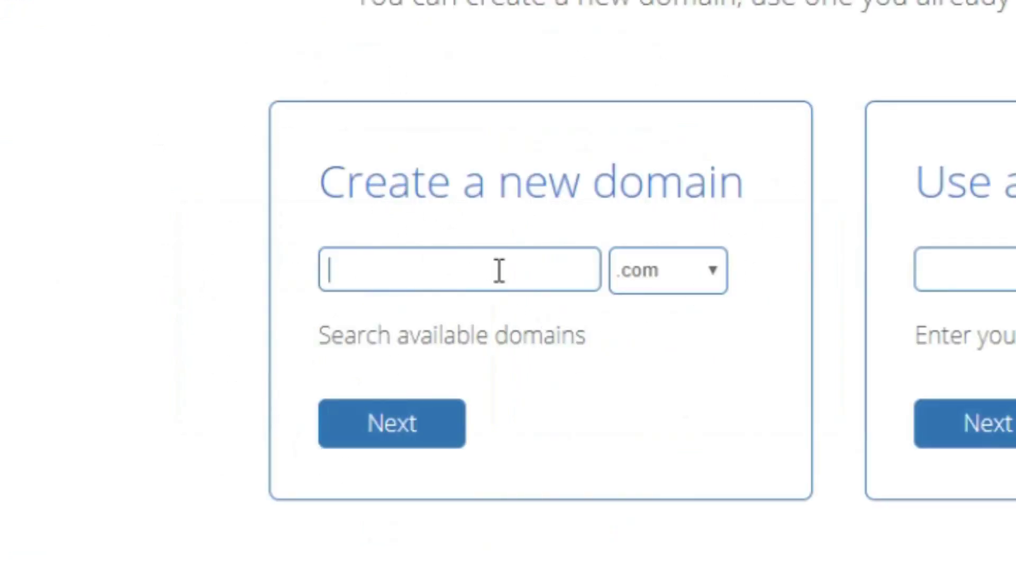
pyautogui.click(652, 270)
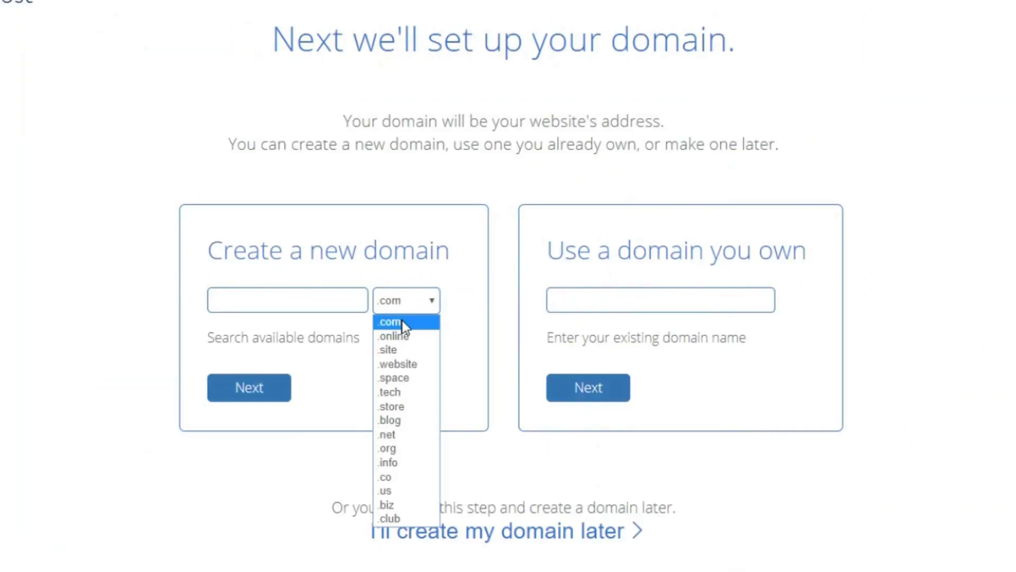
pyautogui.click(402, 320)
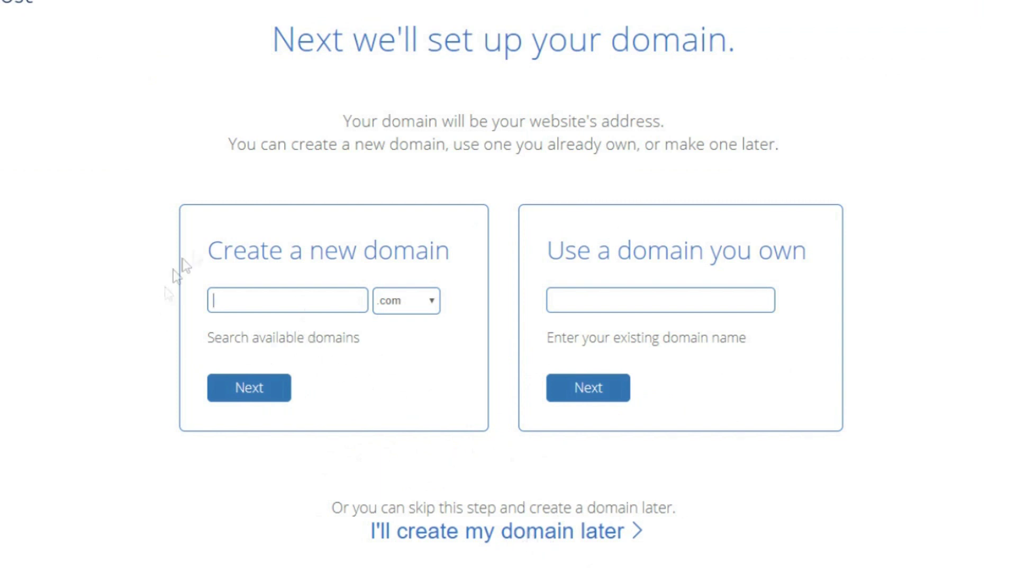
pyautogui.click(246, 301)
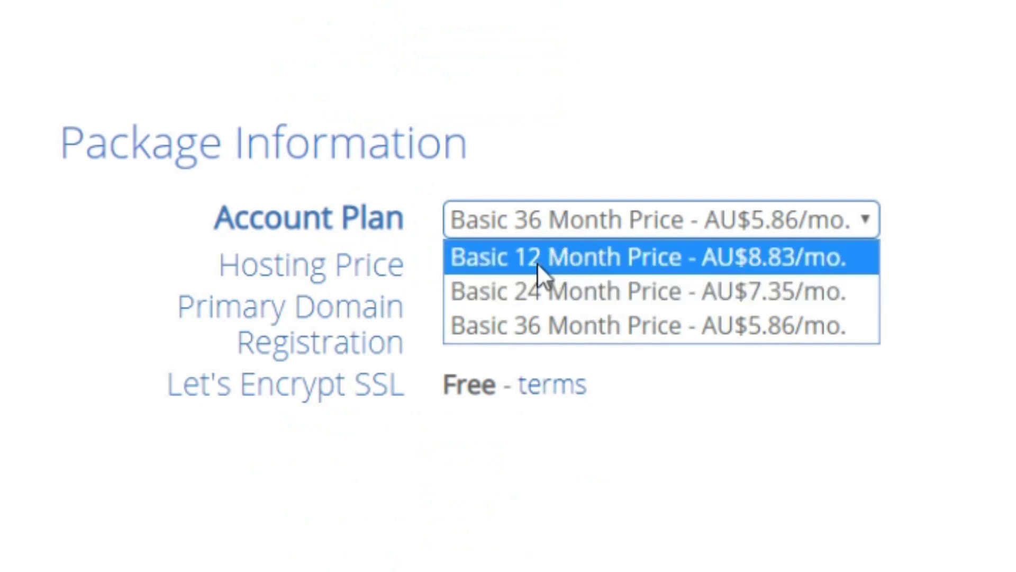
# Step: Choose the Basic 36 Month account plan at AU$5.86/mo. in the package information
pyautogui.click(563, 233)
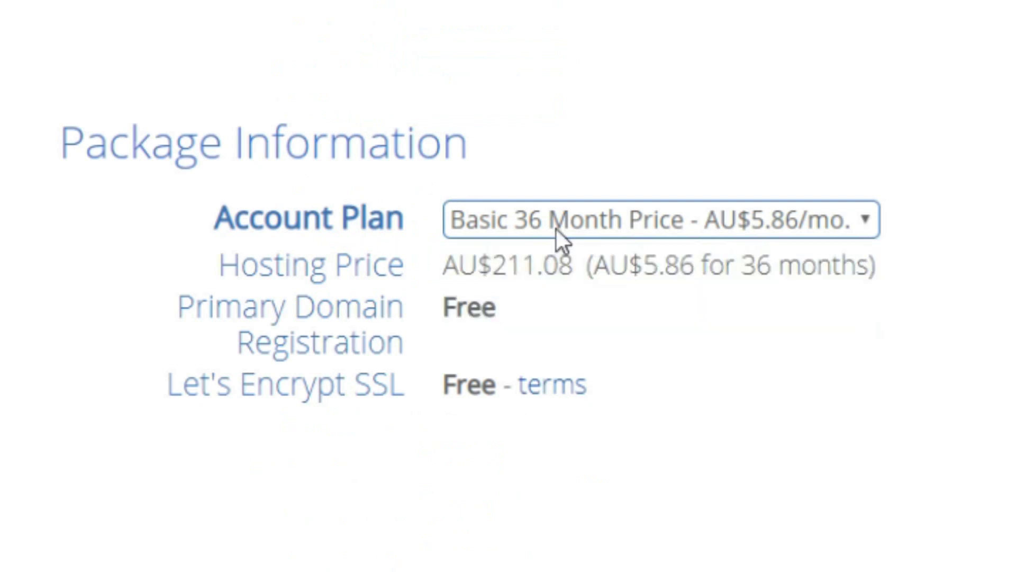
pyautogui.click(563, 233)
pyautogui.click(522, 331)
pyautogui.click(529, 219)
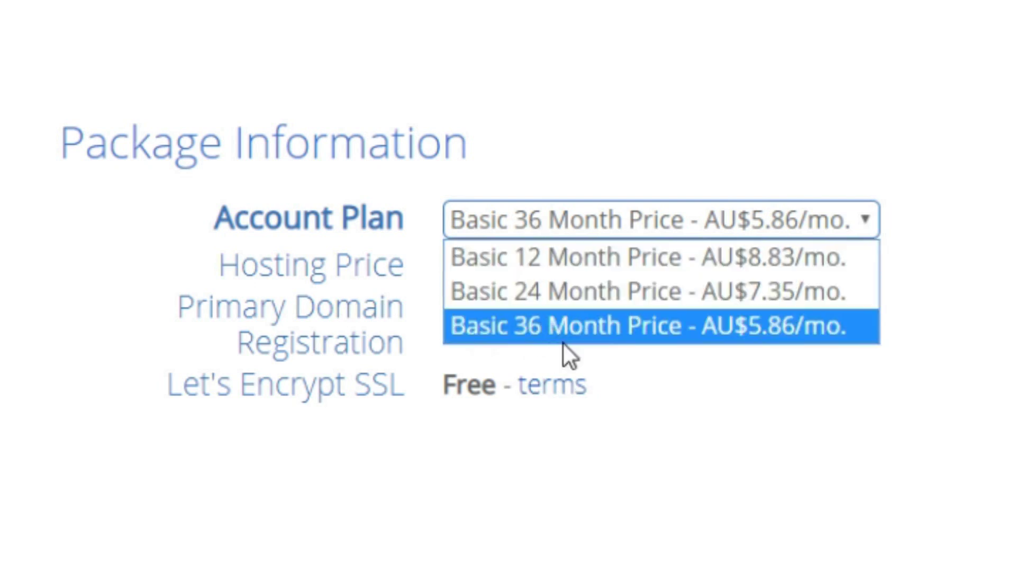
pyautogui.click(525, 338)
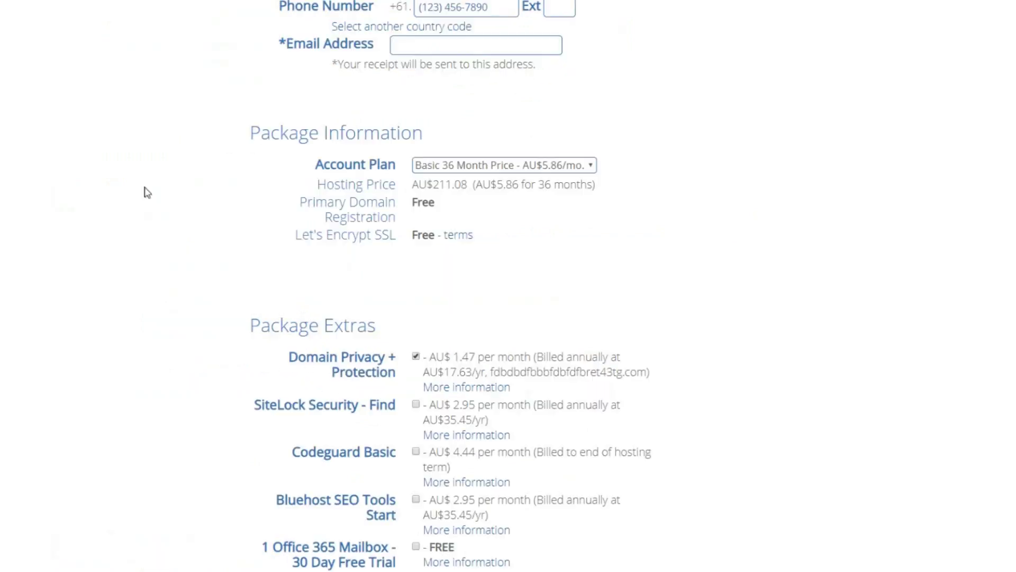
# Step: Read the additional information about the Domain Privacy + Protection extra and close it
pyautogui.scroll(-3, 147, 192)
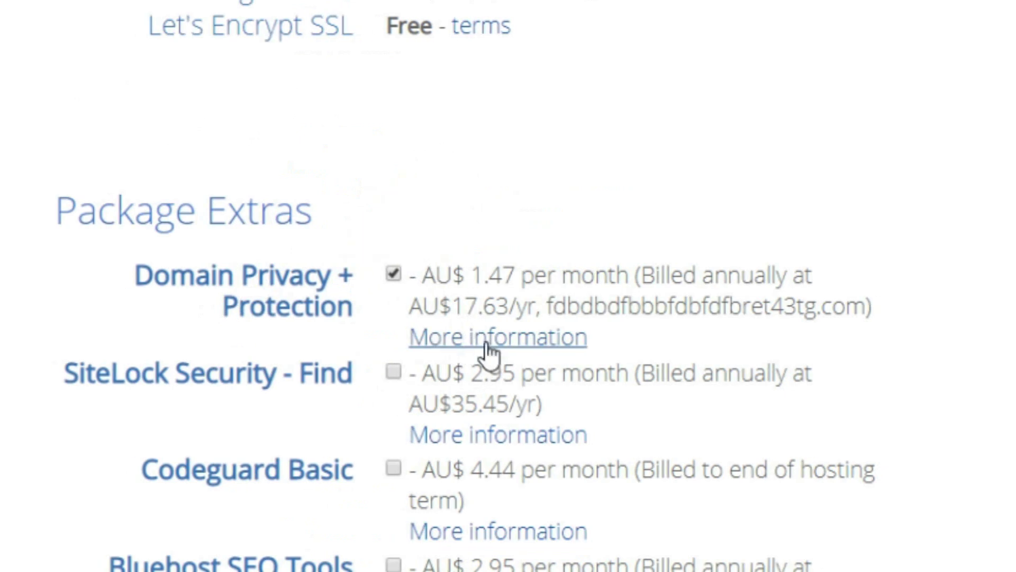
pyautogui.click(486, 339)
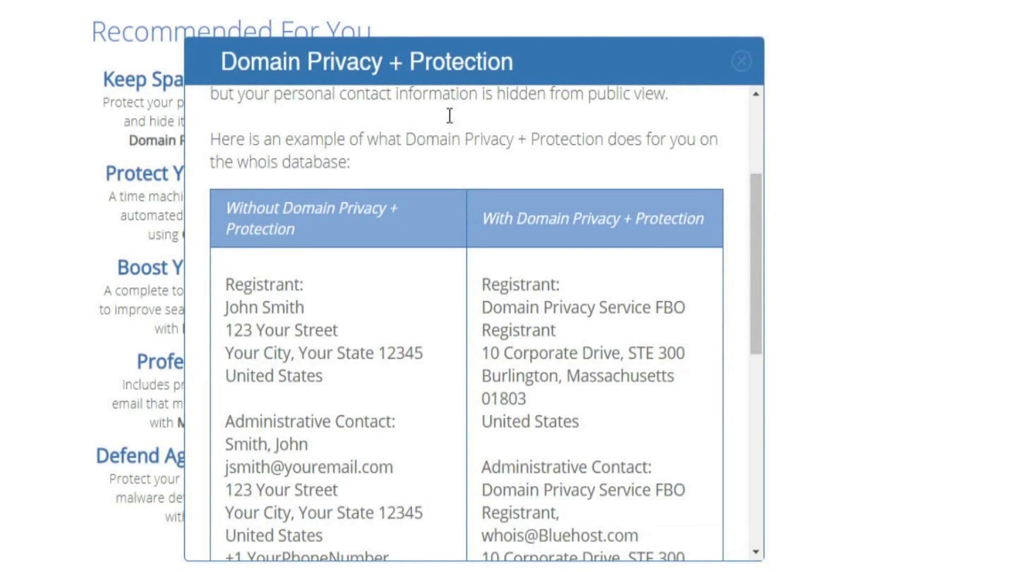
pyautogui.scroll(-2, 449, 117)
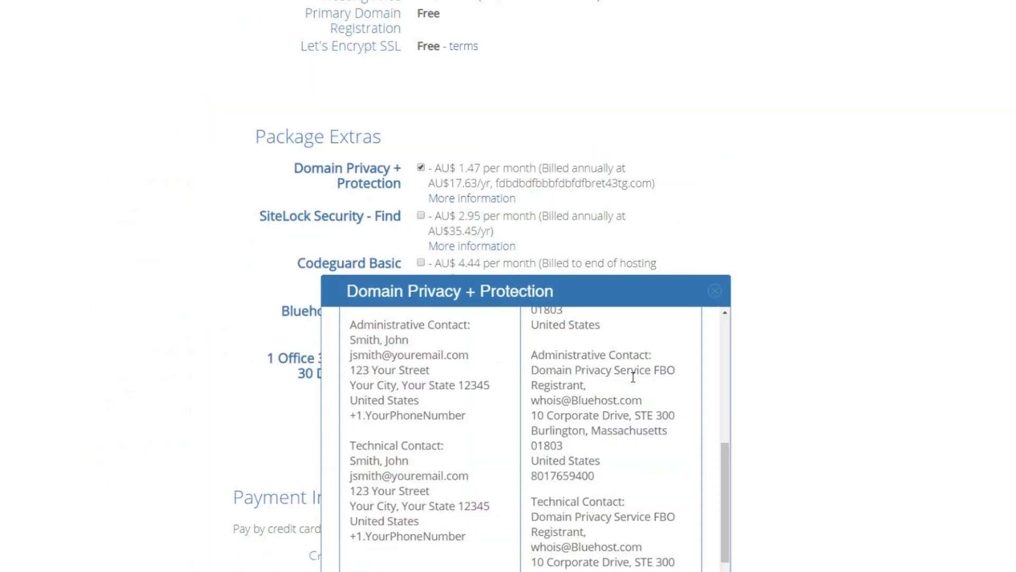
pyautogui.click(294, 282)
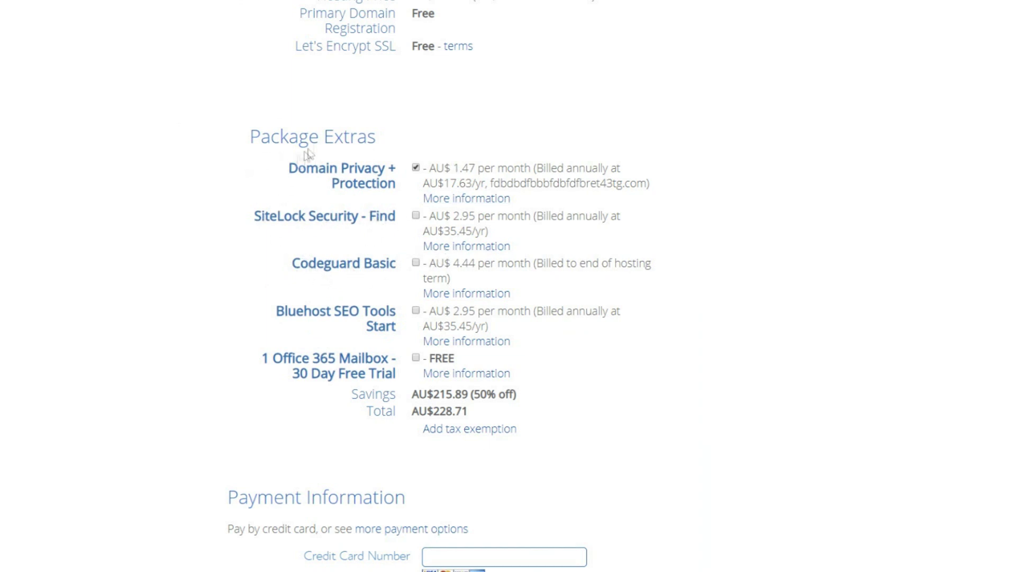
# Step: Show more payment options, try Pay with PayPal, and set the payment method to Pay by Credit Card
pyautogui.scroll(-7, 206, 147)
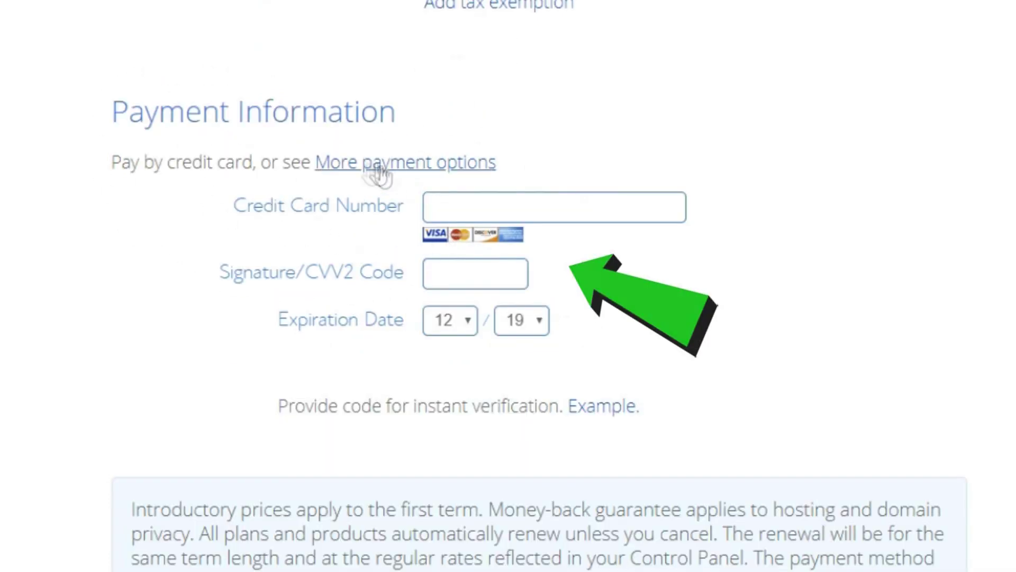
pyautogui.click(386, 164)
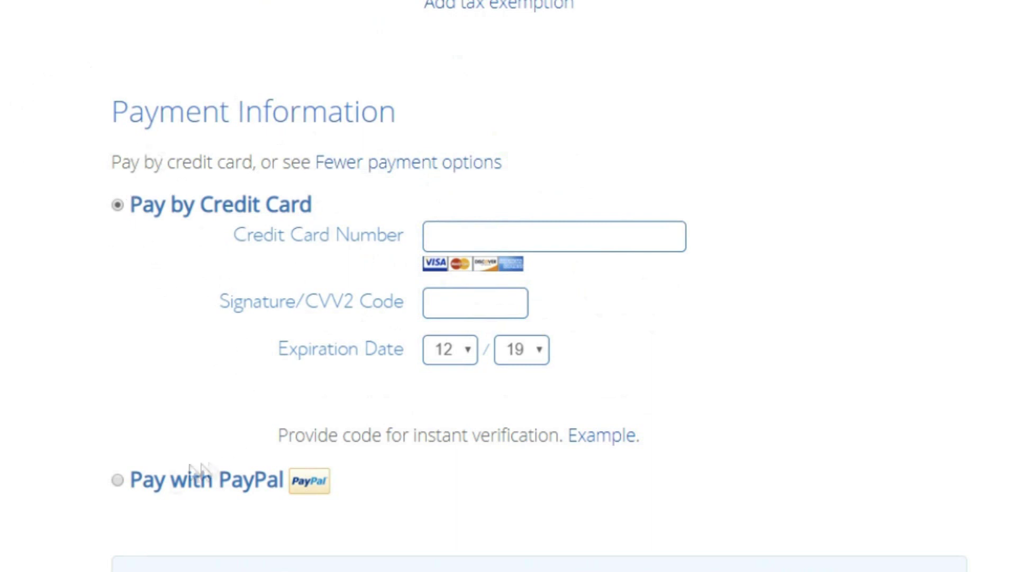
pyautogui.click(118, 480)
pyautogui.click(119, 204)
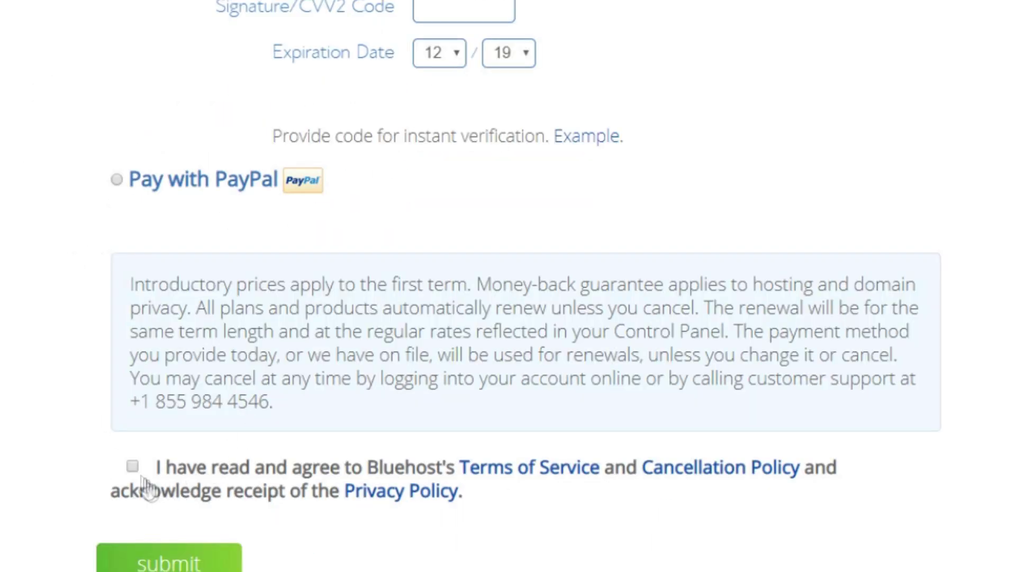
# Step: Agree to the Terms of Service, Cancellation Policy and Privacy Policy, and submit the hosting order
pyautogui.click(132, 466)
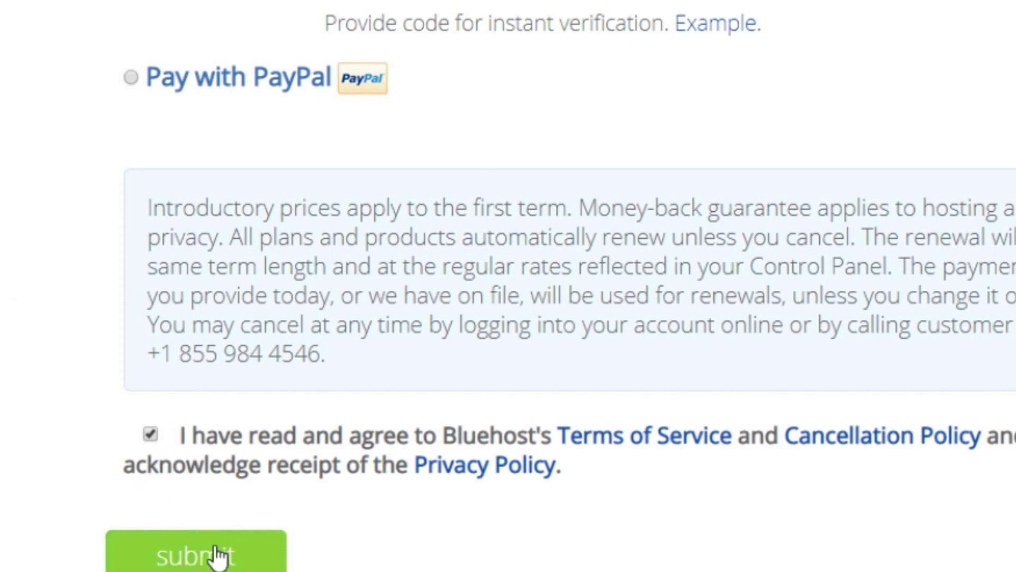
pyautogui.click(219, 556)
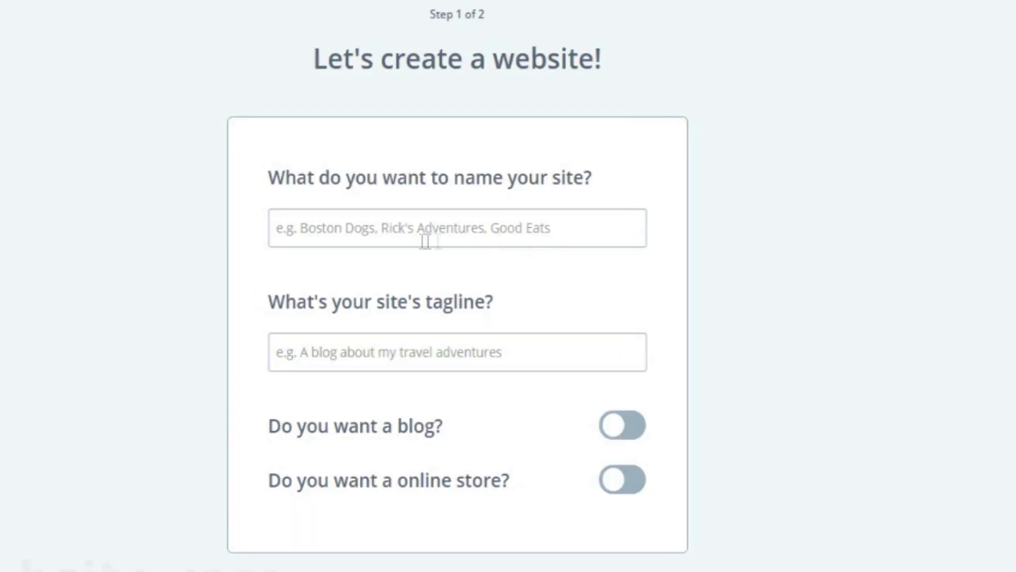
# Step: Name the site Imminent Website Tutorials and continue with the tagline "A brand about teaching people how to create their very own websites."
pyautogui.rightClick(353, 223)
pyautogui.click(393, 381)
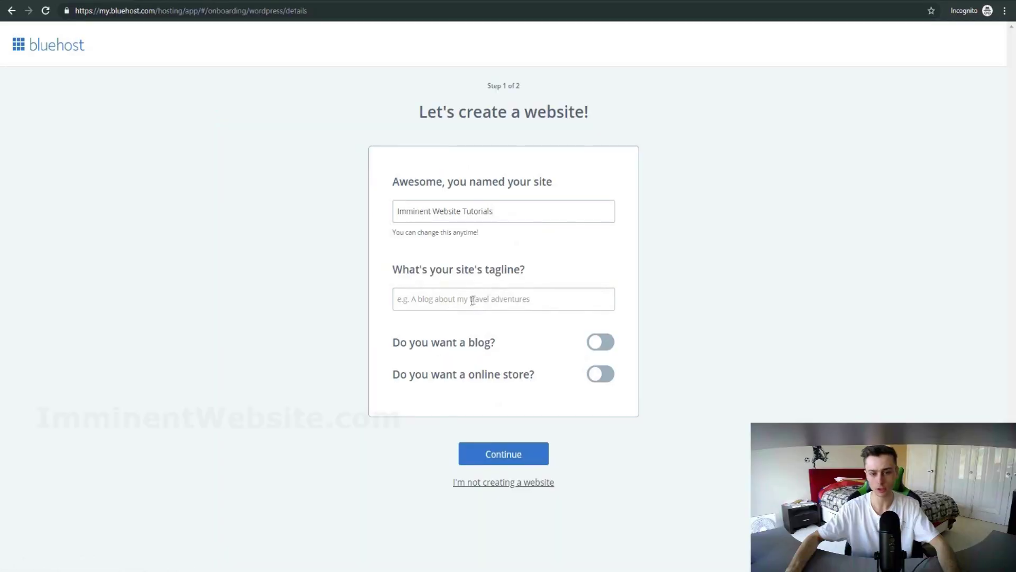
pyautogui.click(476, 301)
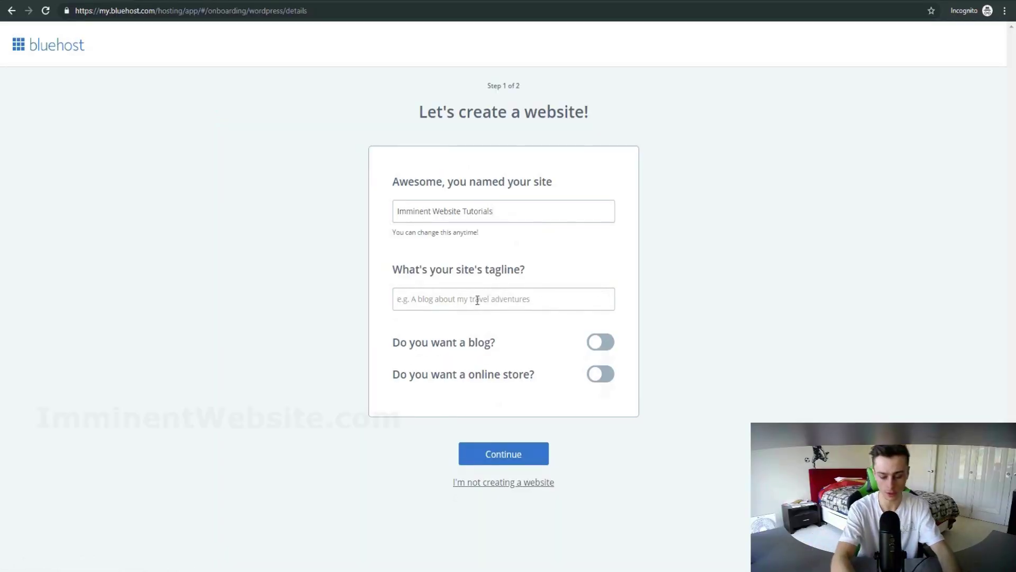
pyautogui.write('A brand about teaching people how to create their very own websites.')
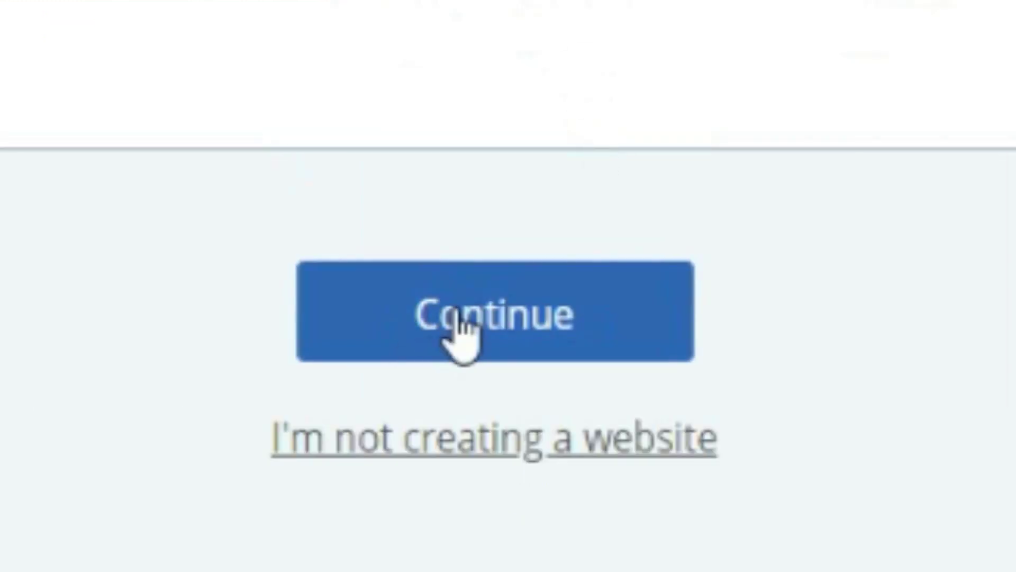
pyautogui.click(495, 472)
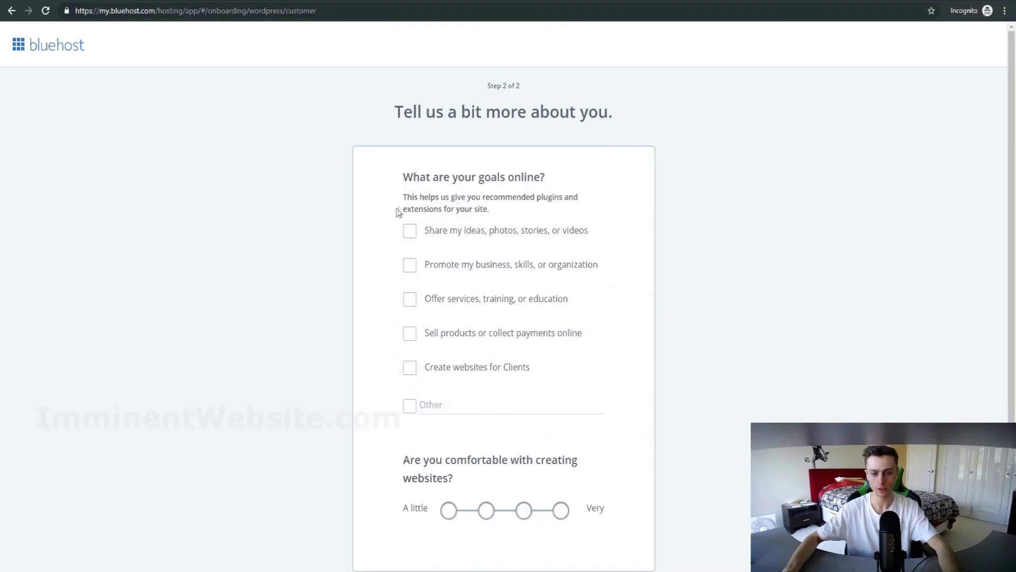
# Step: Set the online goal to "Share my ideas, photos, stories, or videos" and website-creation comfort to Very, and continue
pyautogui.click(409, 402)
pyautogui.scroll(-2, 356, 312)
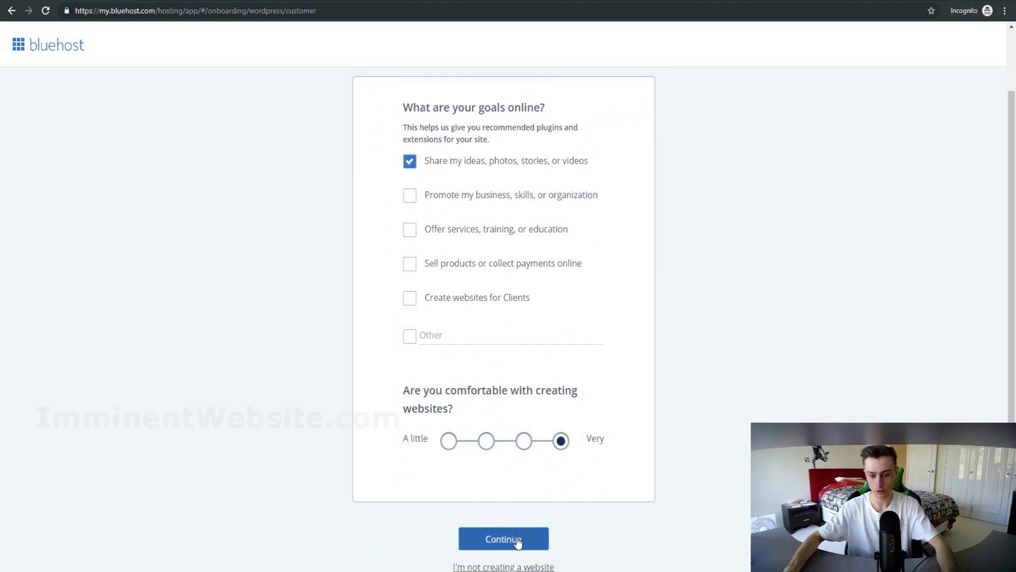
pyautogui.click(517, 541)
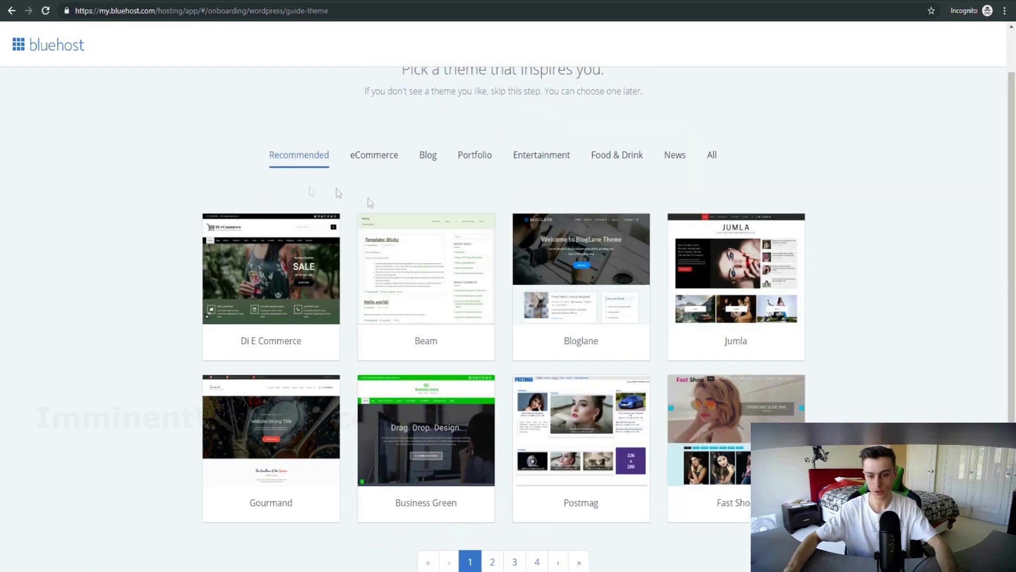
# Step: Look through the recommended themes and skip the theme selection step
pyautogui.scroll(1, 412, 207)
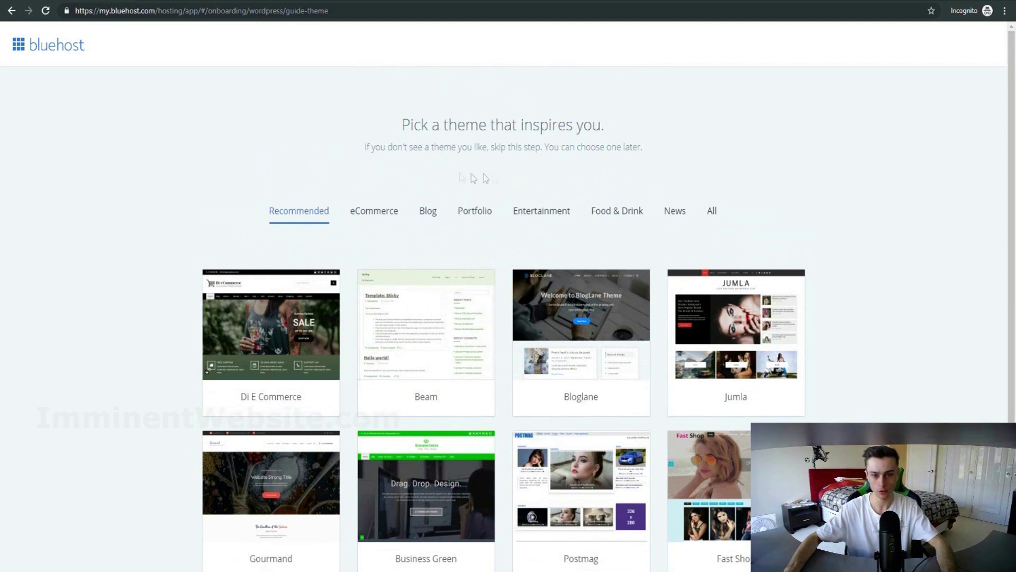
pyautogui.scroll(-1, 376, 140)
pyautogui.scroll(1, 346, 200)
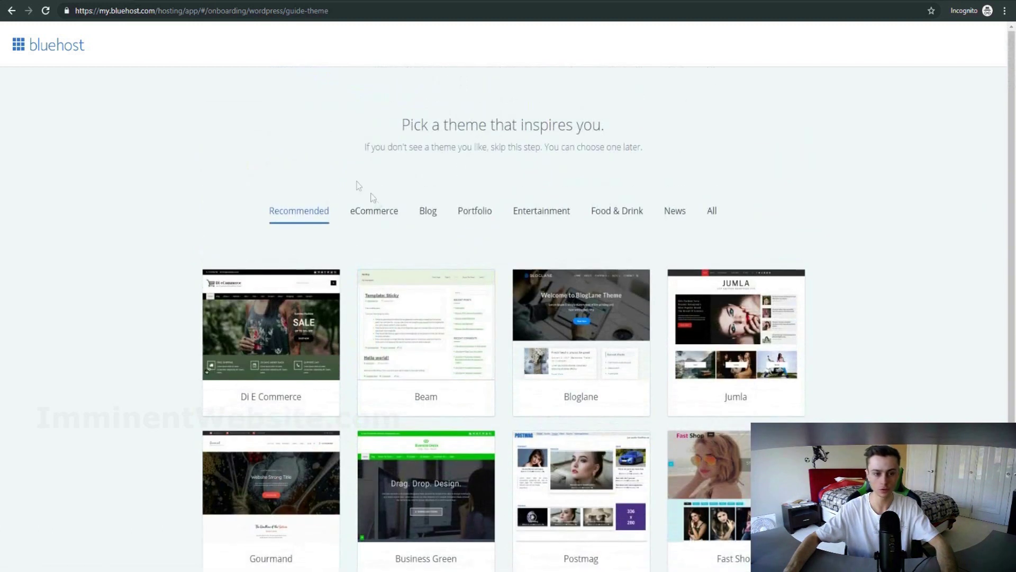
pyautogui.scroll(-3, 145, 235)
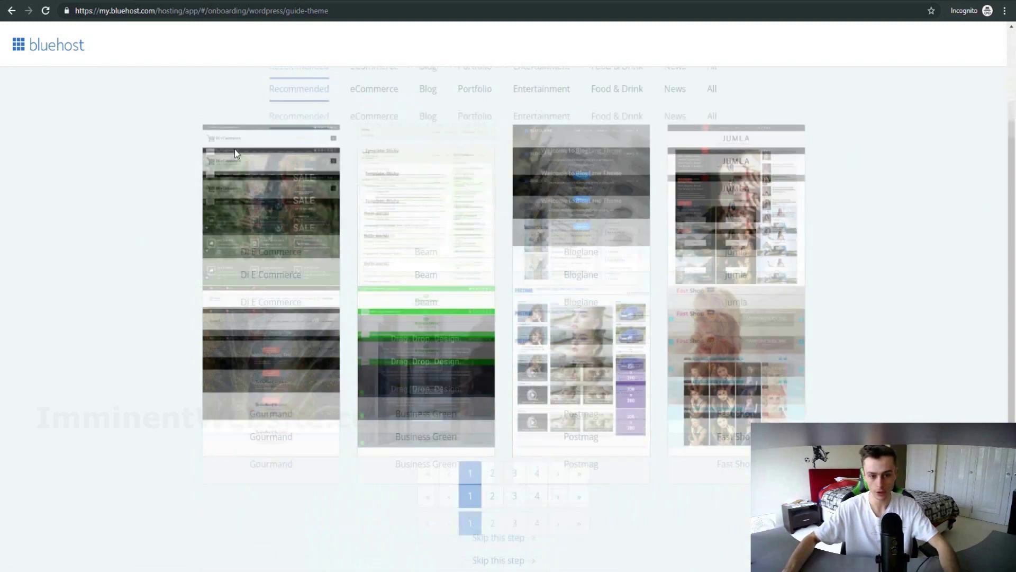
pyautogui.click(521, 518)
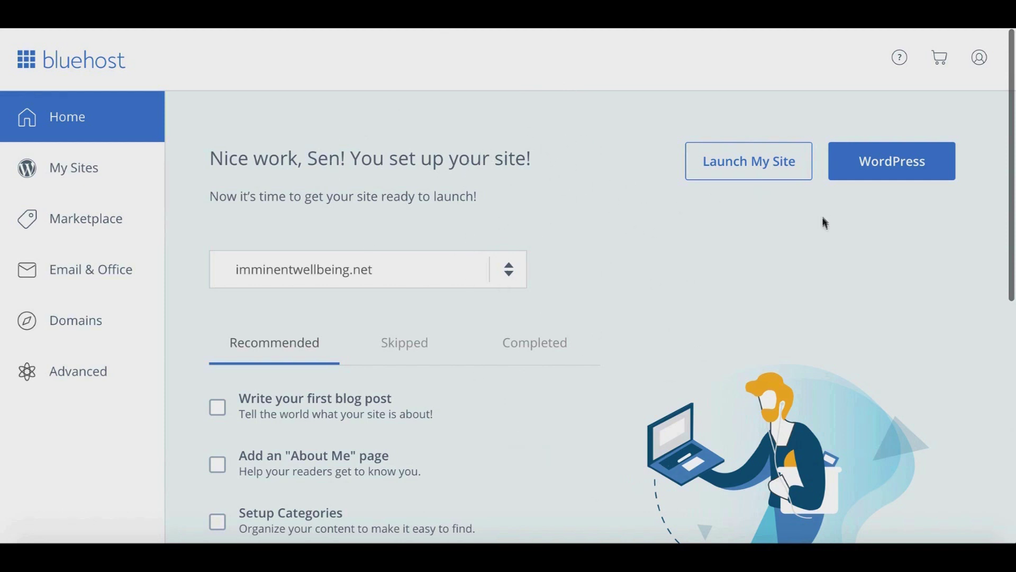
# Step: Look over the recommended setup tasks for imminentwellbeing.net and open the site's WordPress dashboard
pyautogui.scroll(-2, 675, 246)
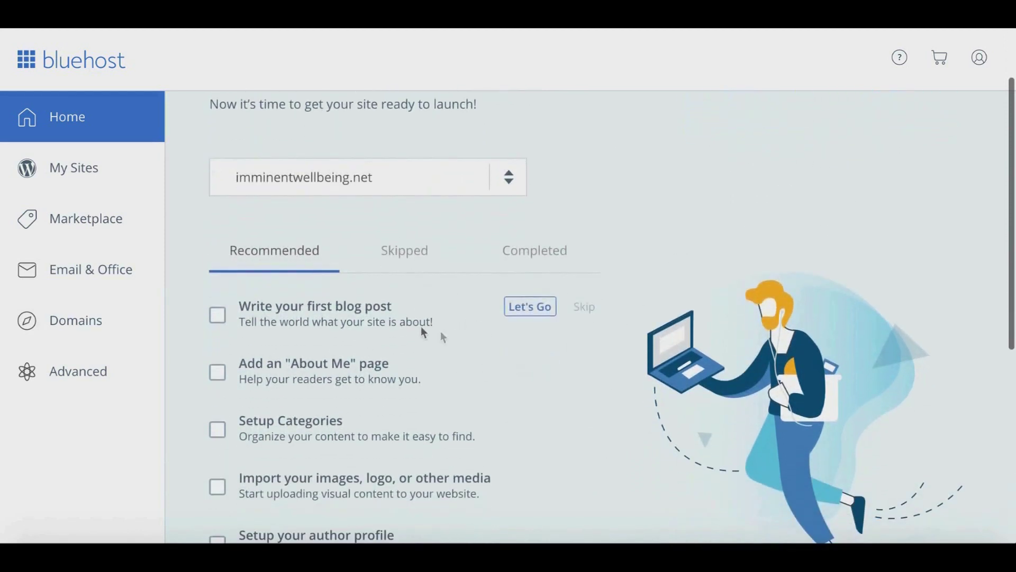
pyautogui.scroll(-1, 630, 254)
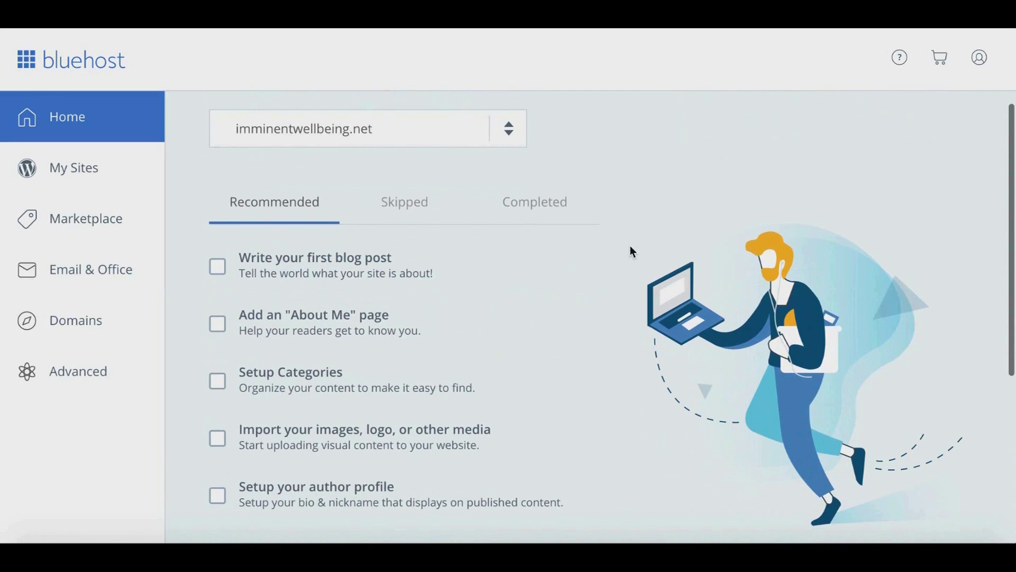
pyautogui.scroll(-1, 630, 247)
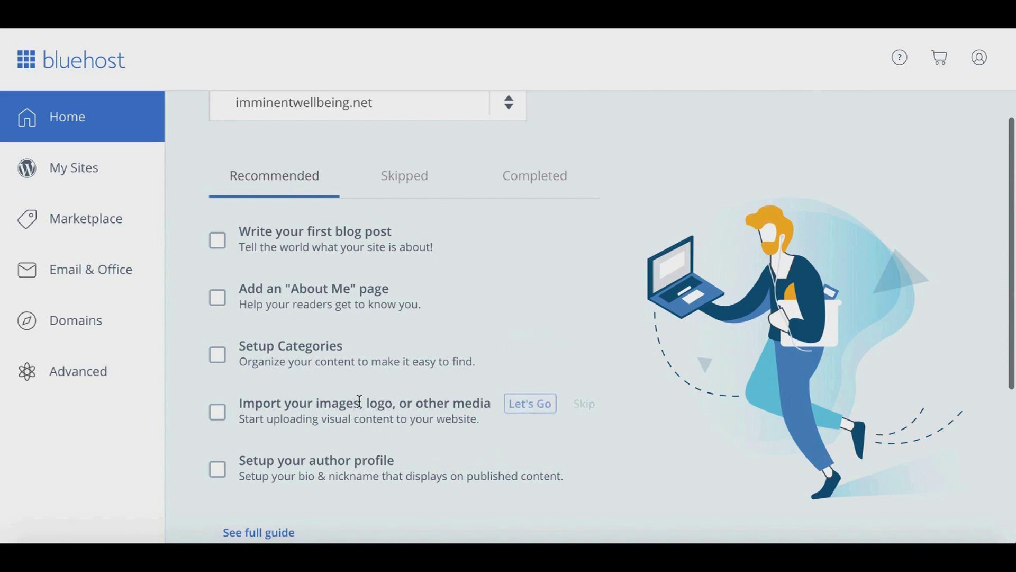
pyautogui.scroll(3, 371, 460)
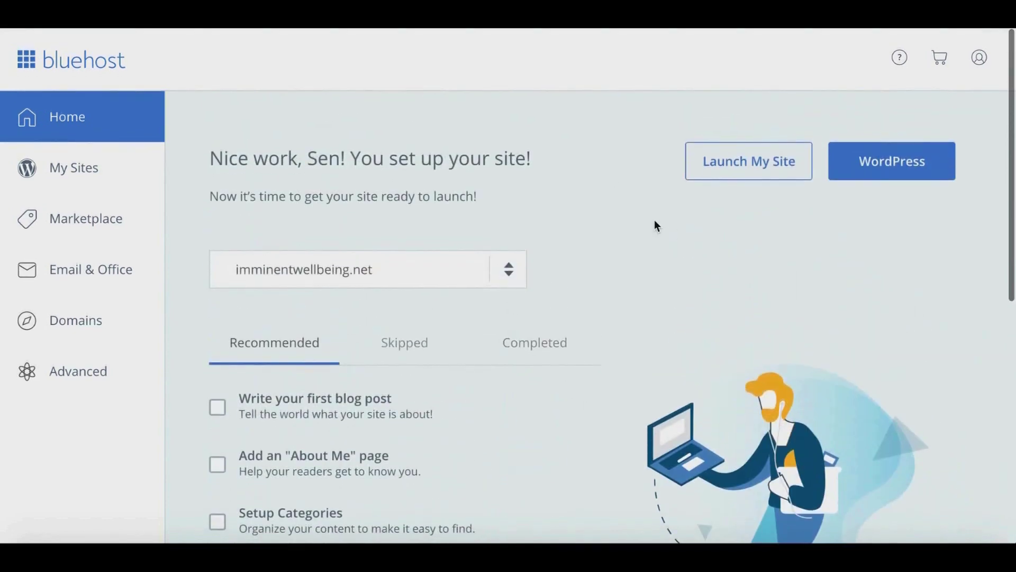
pyautogui.click(894, 156)
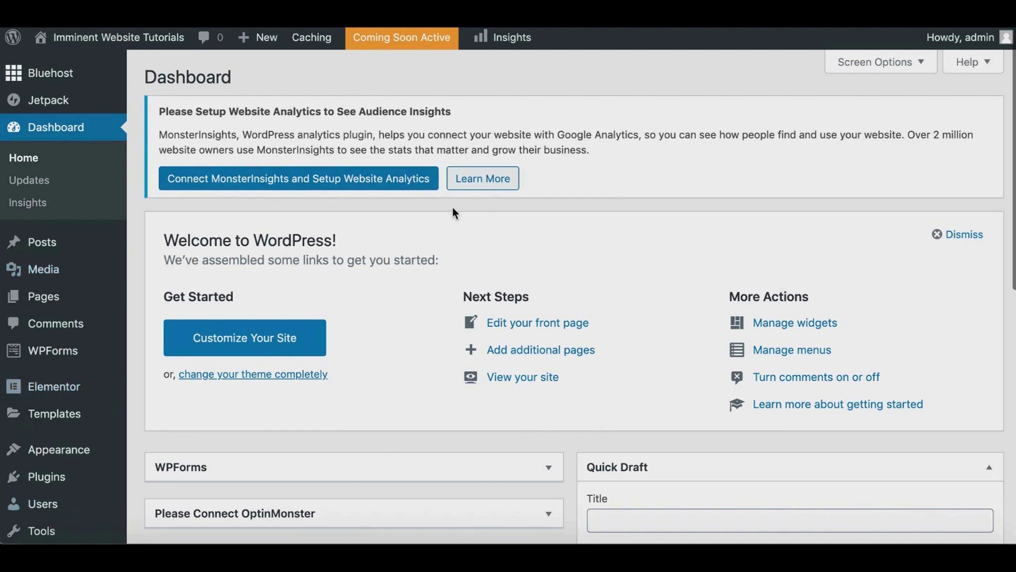
pyautogui.scroll(-2, 455, 209)
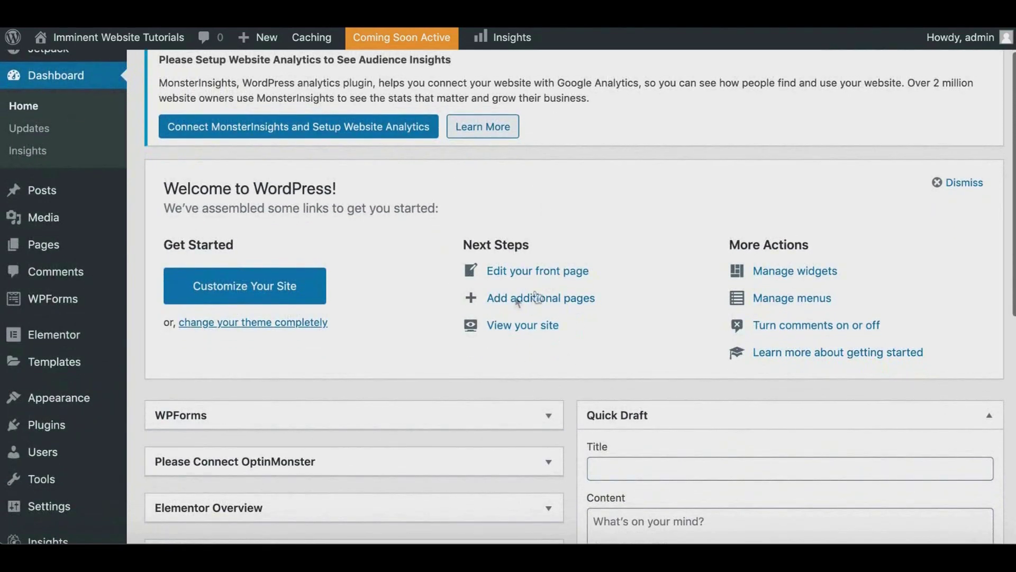
pyautogui.scroll(2, 549, 285)
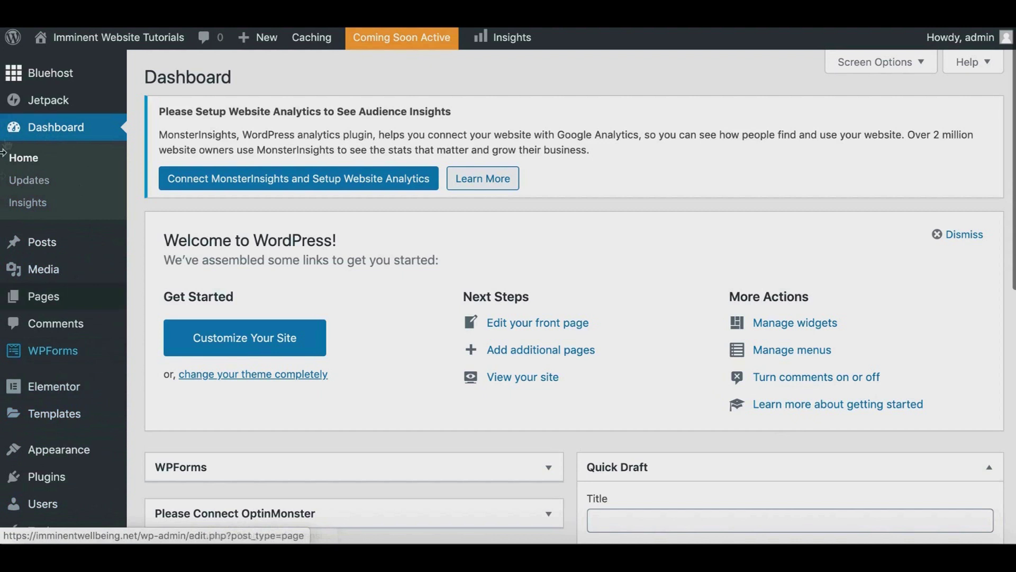
pyautogui.scroll(-2, 57, 194)
pyautogui.scroll(-1, 56, 194)
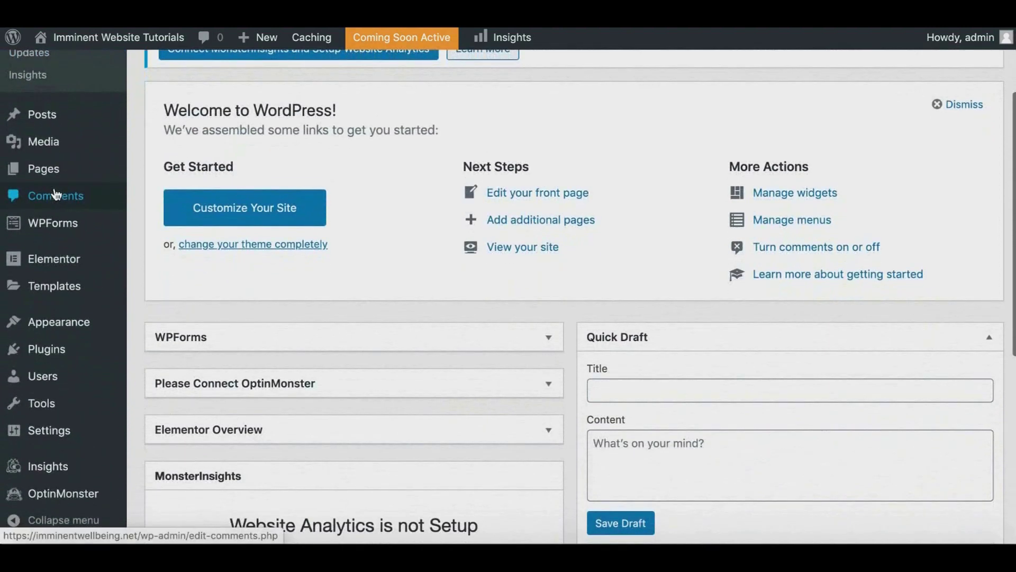
# Step: Look over the dashboard's admin sections, including the options under Posts, WPForms and Plugins
pyautogui.scroll(-5, 57, 194)
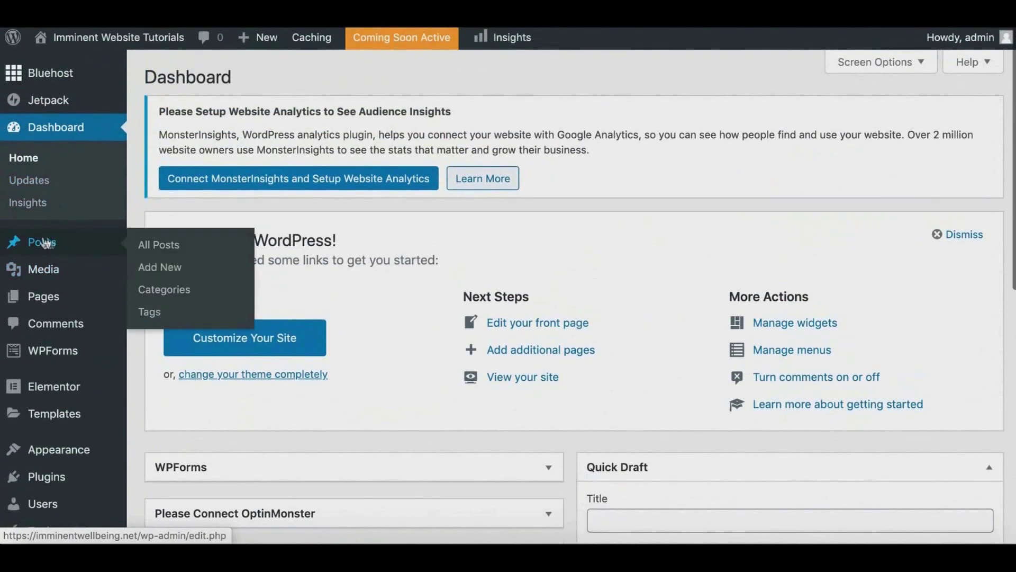
pyautogui.moveTo(64, 244)
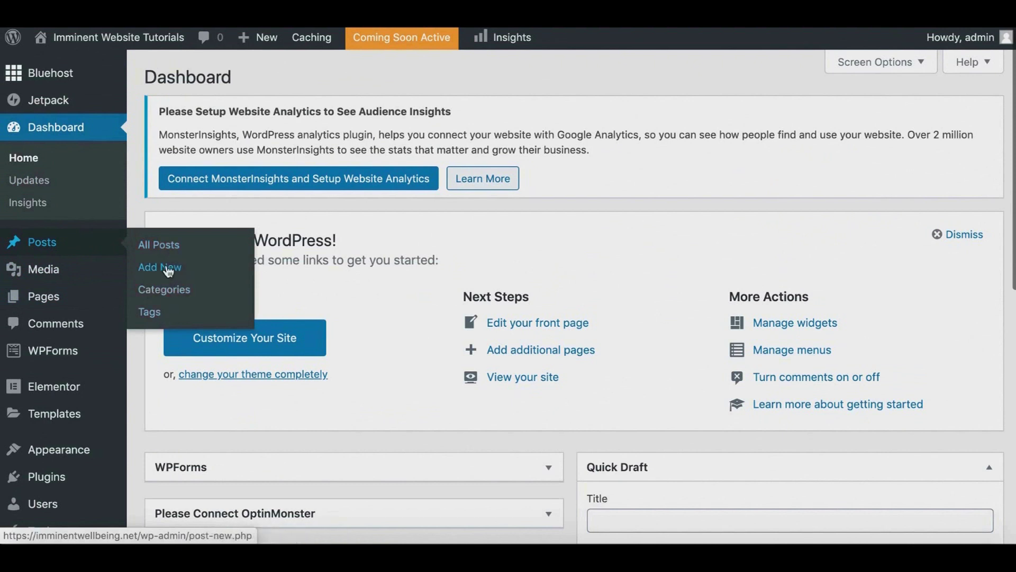
pyautogui.moveTo(59, 300)
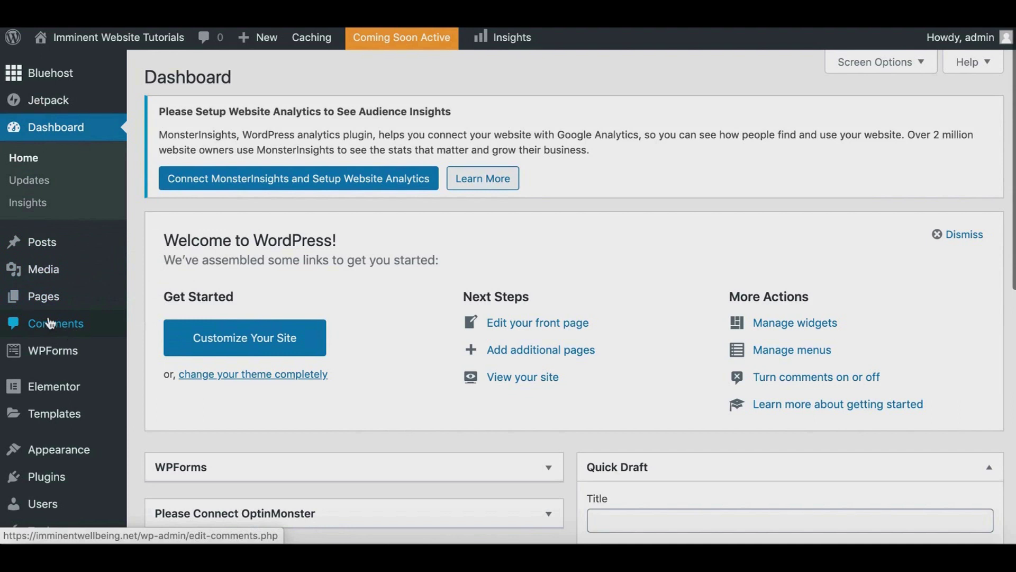
pyautogui.scroll(-2, 53, 318)
pyautogui.scroll(-2, 48, 278)
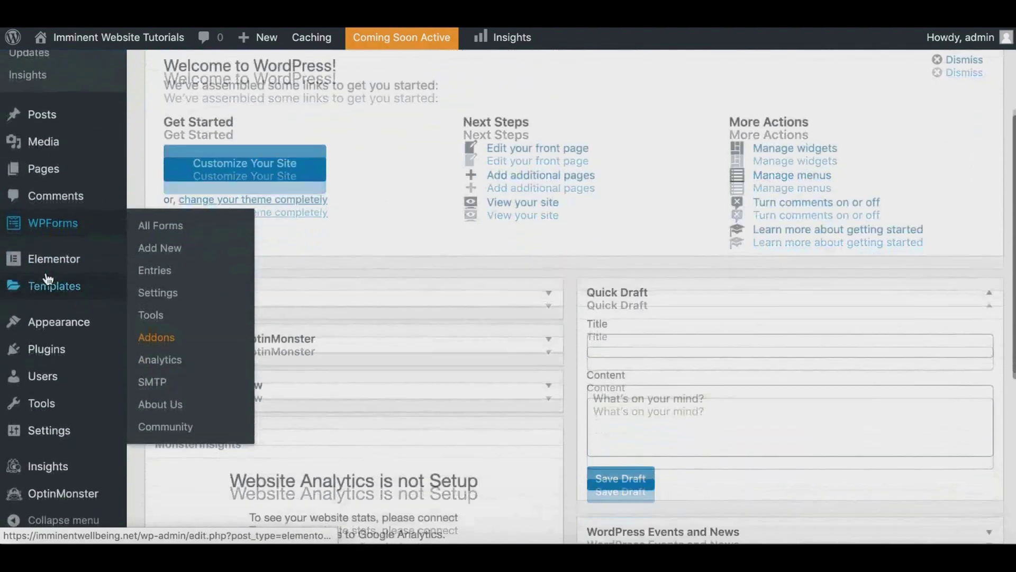
pyautogui.moveTo(71, 352)
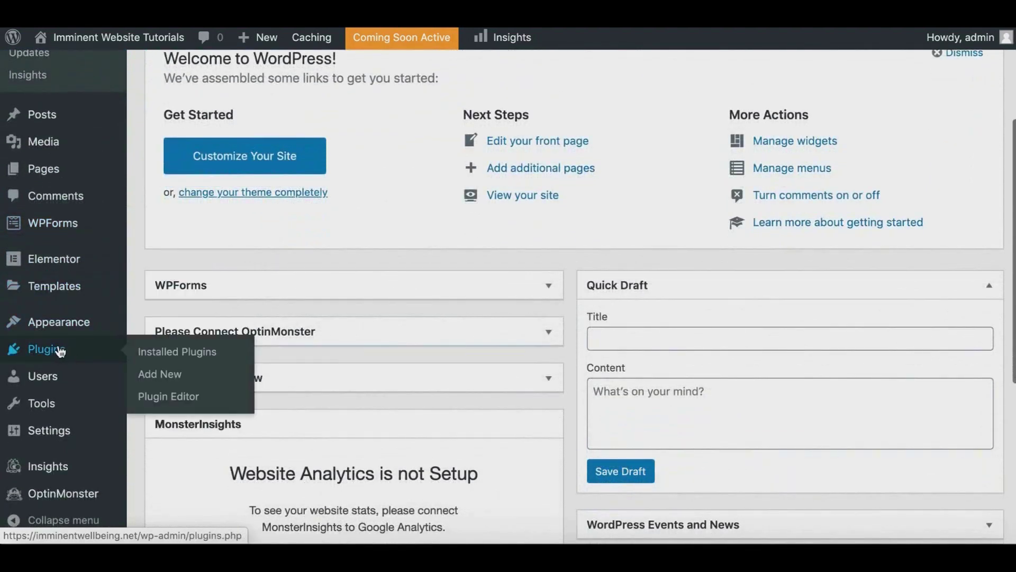
# Step: Open the installed plugins list and look through the plugins already on the site
pyautogui.click(161, 355)
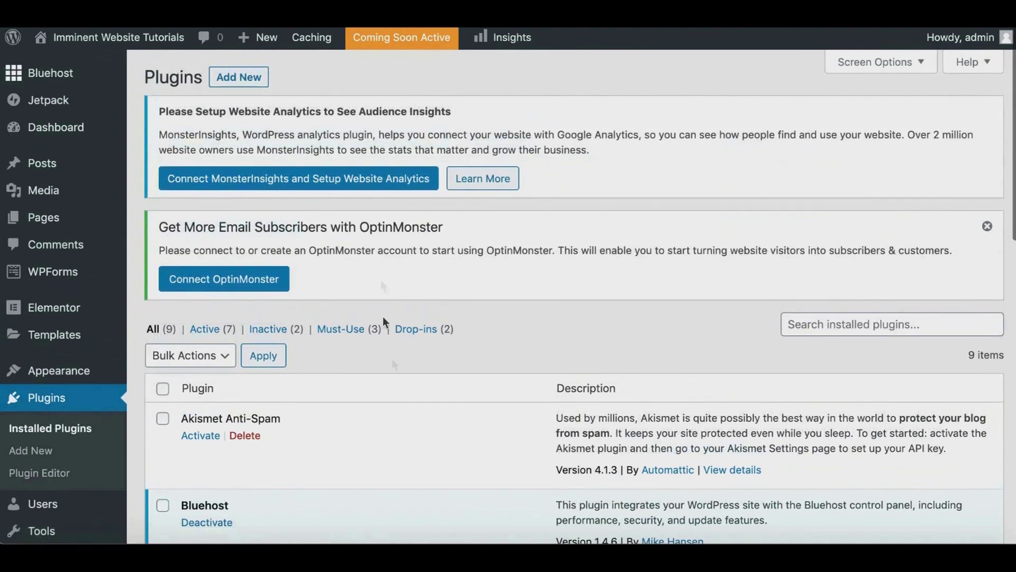
pyautogui.scroll(-3, 371, 349)
pyautogui.scroll(-3, 381, 333)
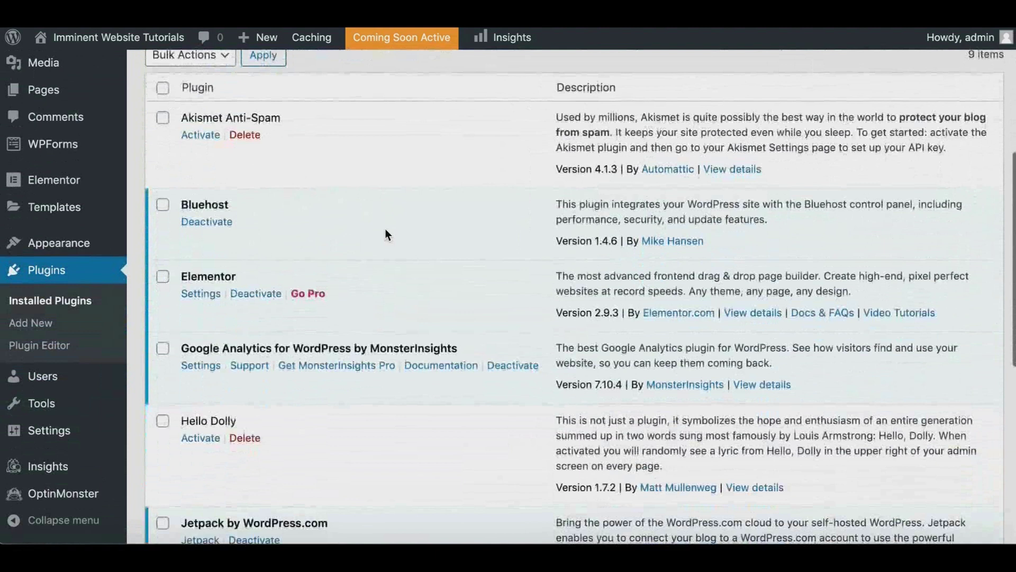
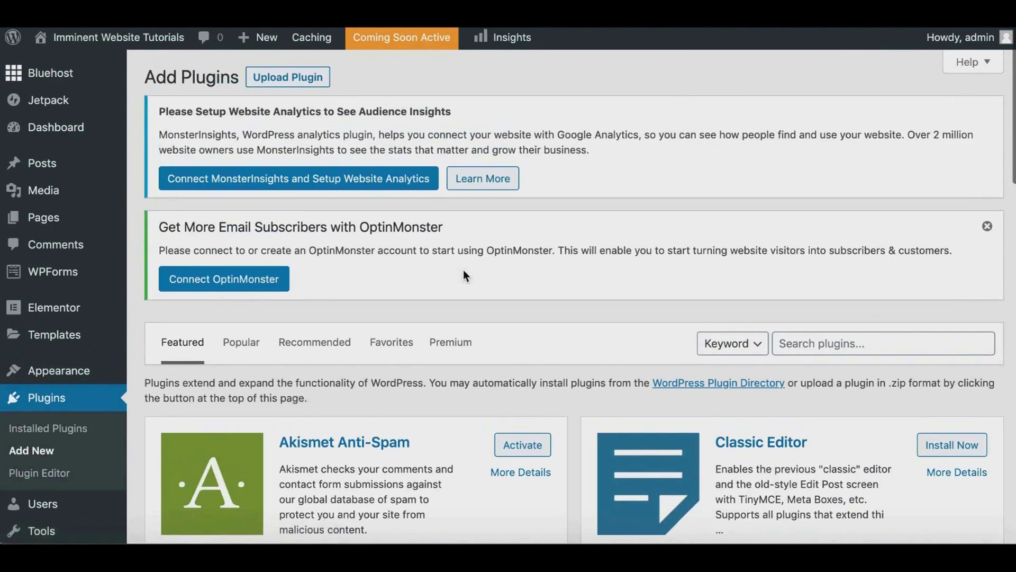
# Step: Search the available plugins for "woo commerce"
pyautogui.click(782, 333)
pyautogui.scroll(-1, 703, 271)
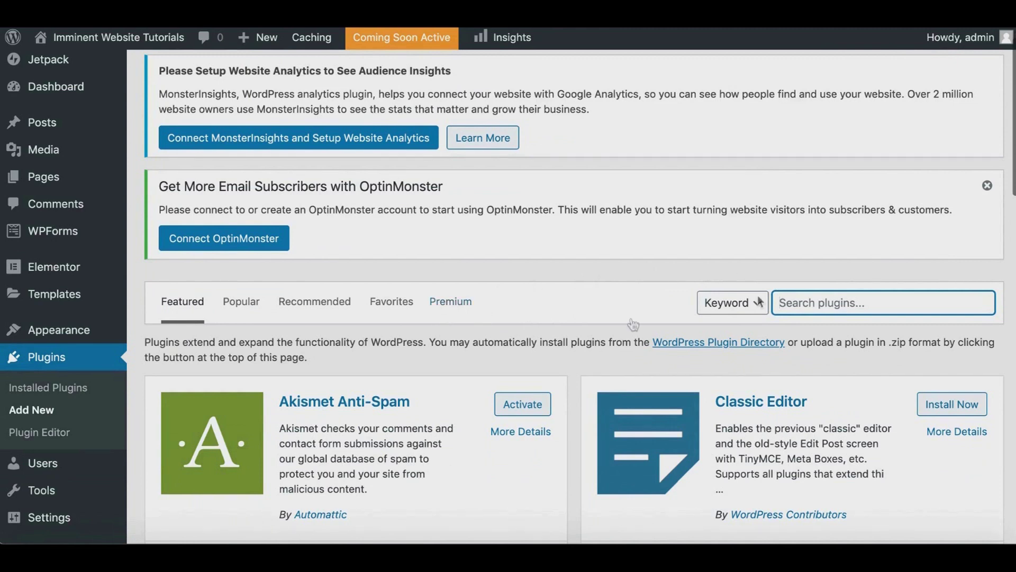
pyautogui.scroll(-2, 624, 272)
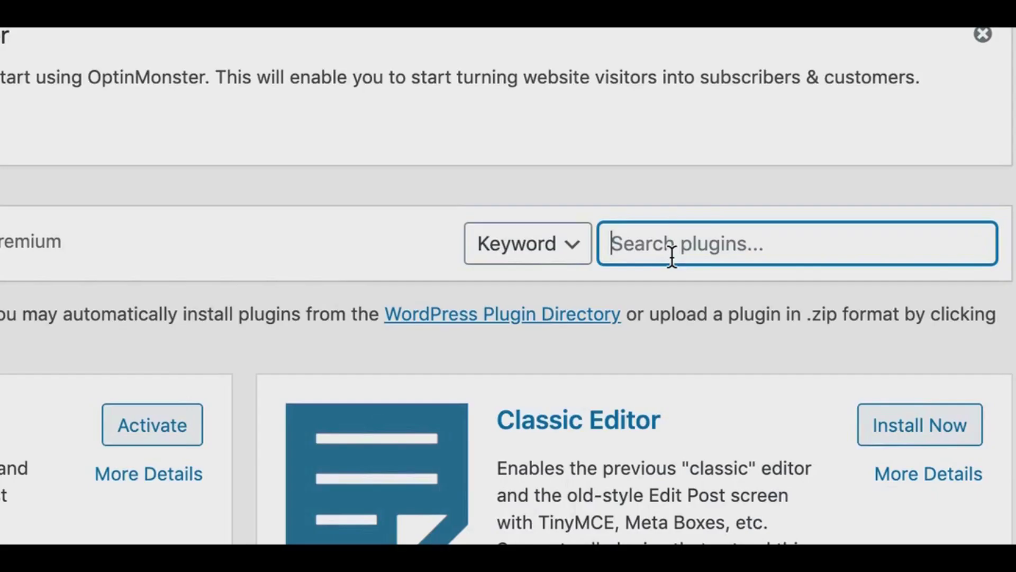
pyautogui.write('wp')
pyautogui.press('BackSpace')
pyautogui.write('oo commerce')
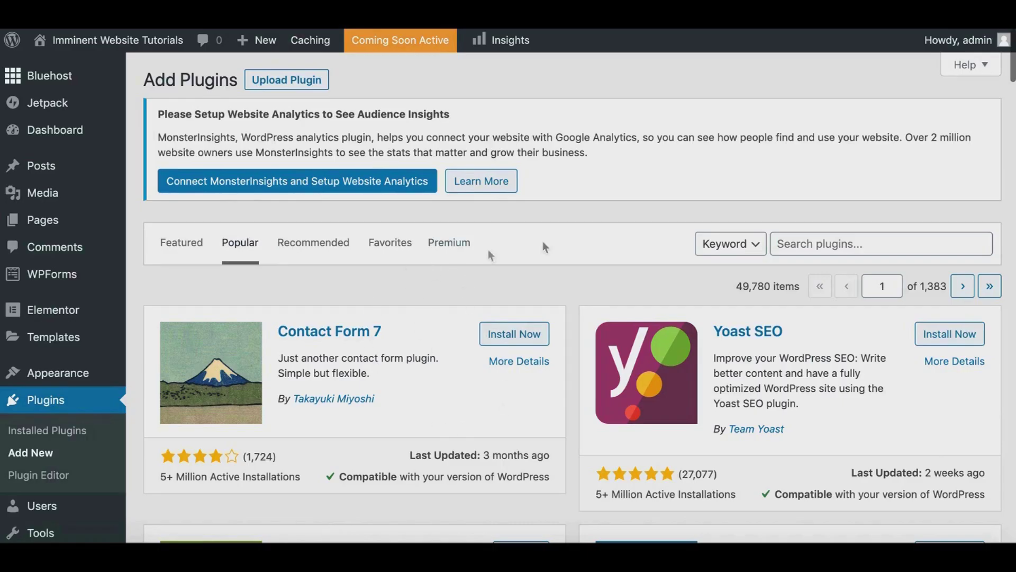
# Step: Check the plugin search filter options and look through the popular plugins, such as WooCommerce, Jetpack and Elementor Page Builder
pyautogui.click(738, 250)
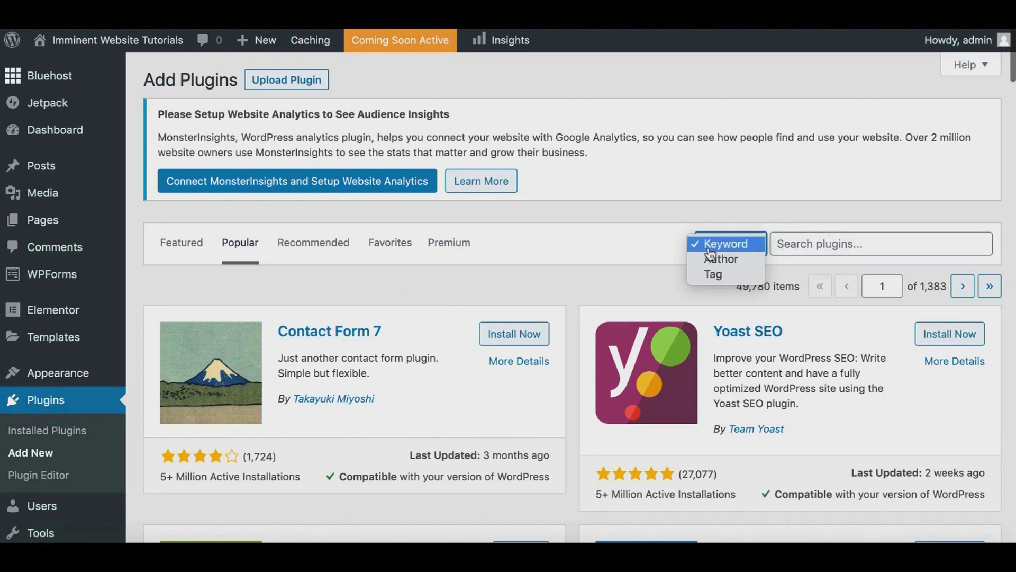
pyautogui.click(505, 294)
pyautogui.scroll(-2, 429, 286)
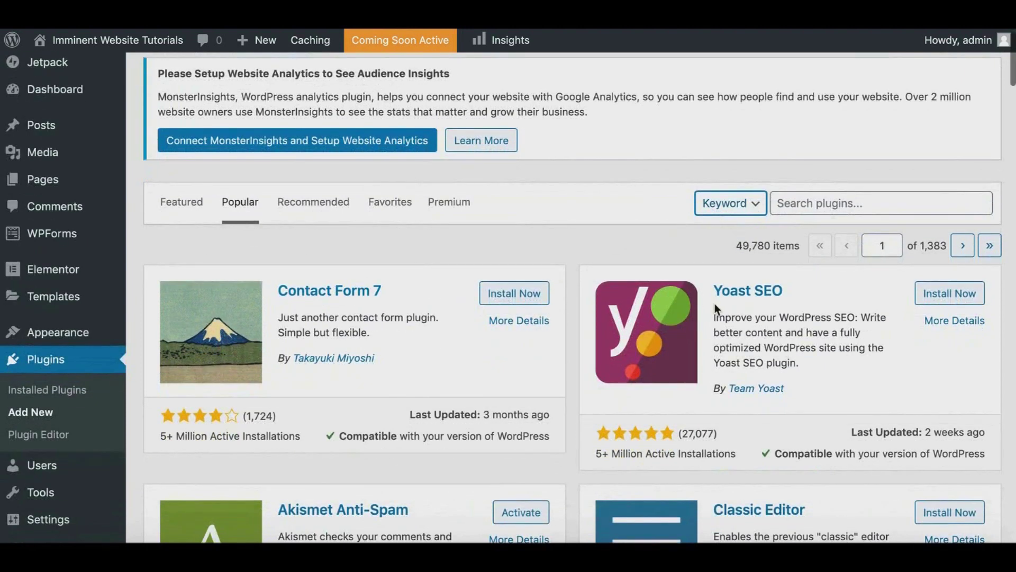
pyautogui.scroll(-3, 644, 236)
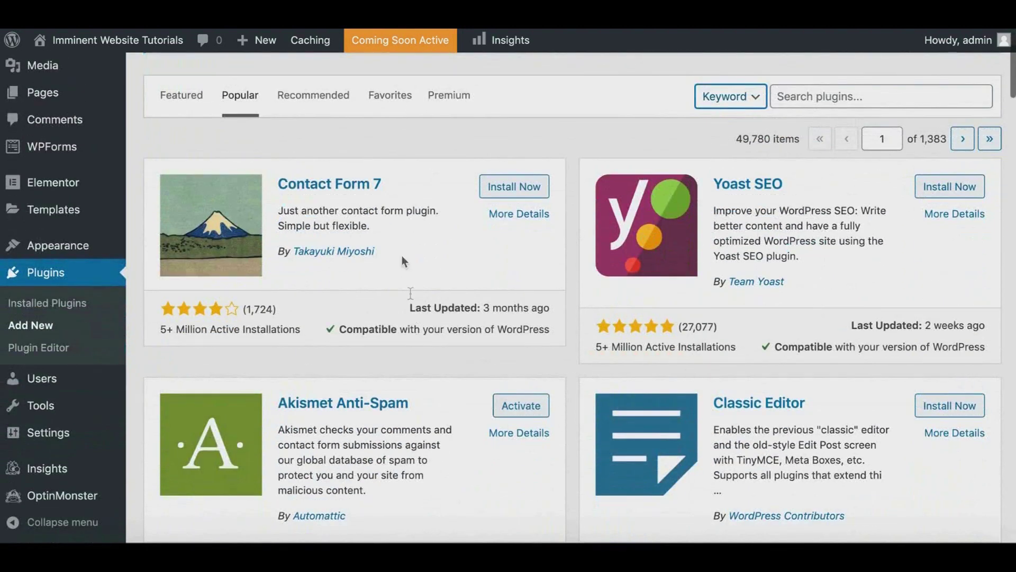
pyautogui.scroll(-12, 376, 191)
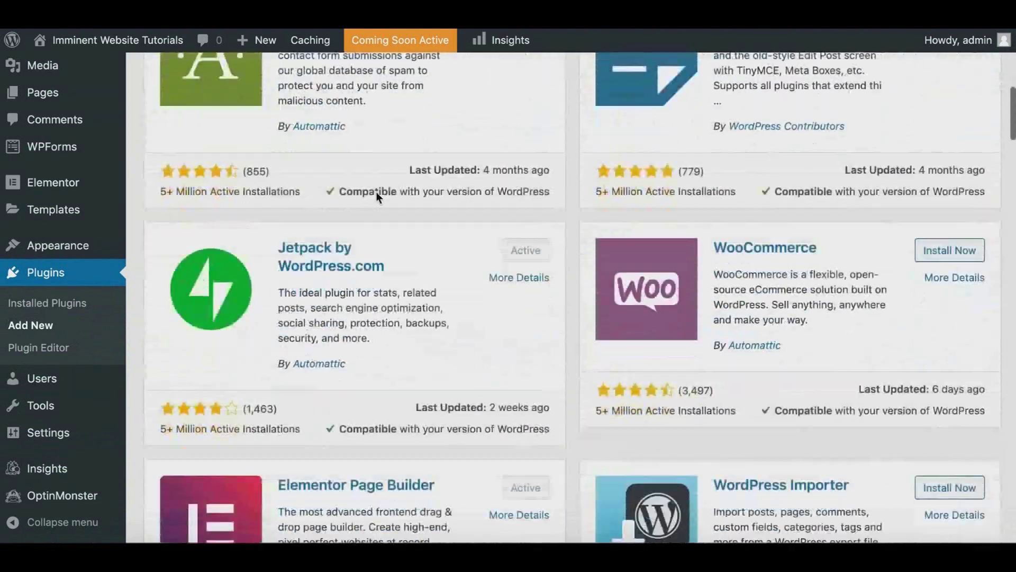
pyautogui.scroll(4, 427, 292)
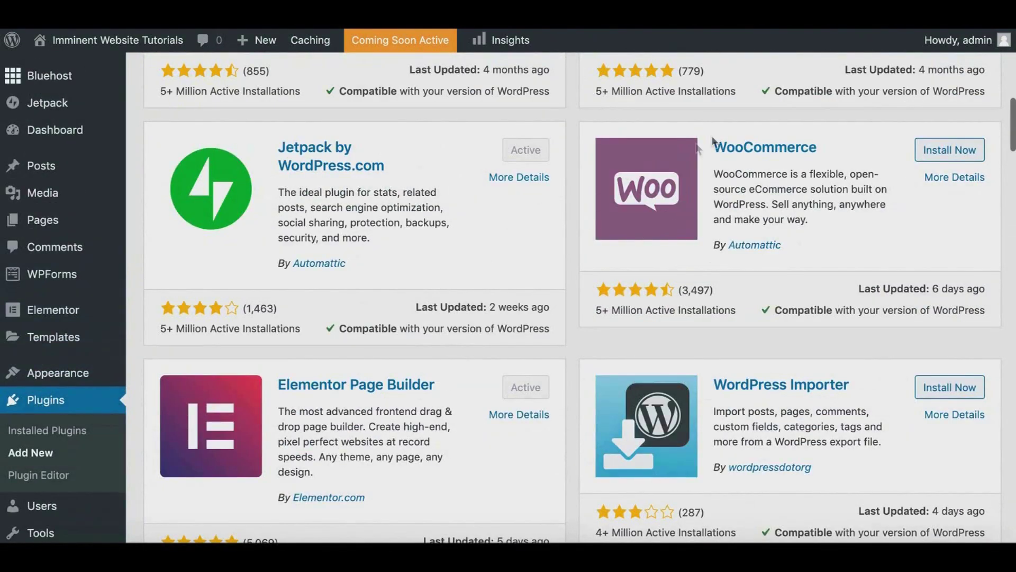
pyautogui.scroll(-3, 714, 135)
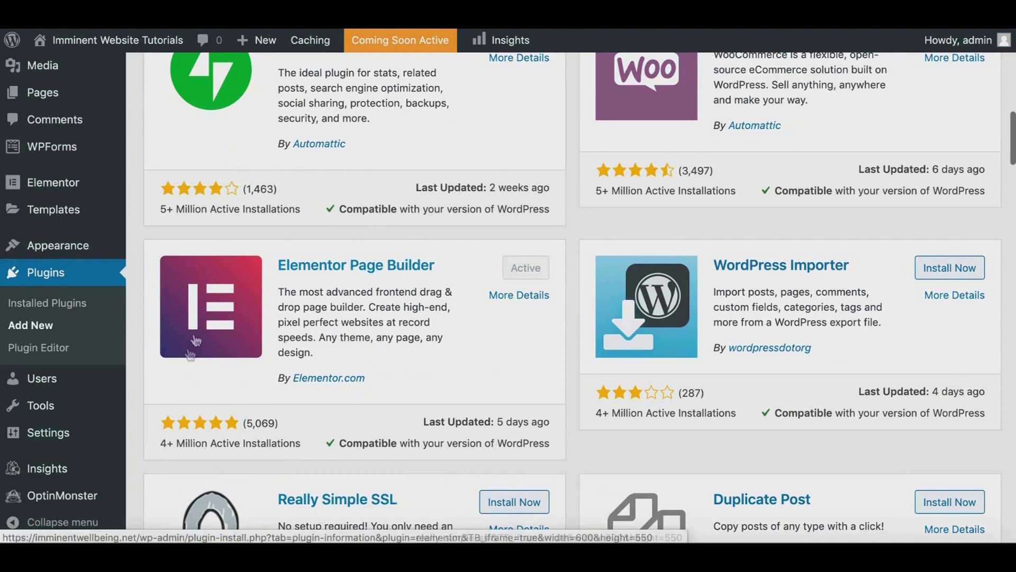
pyautogui.scroll(3, 380, 321)
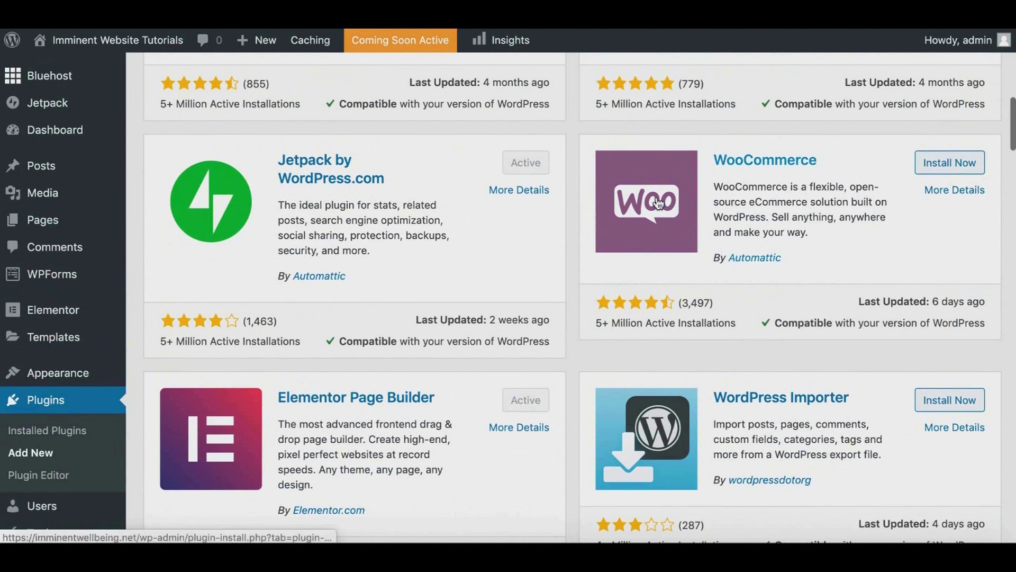
pyautogui.scroll(10, 658, 202)
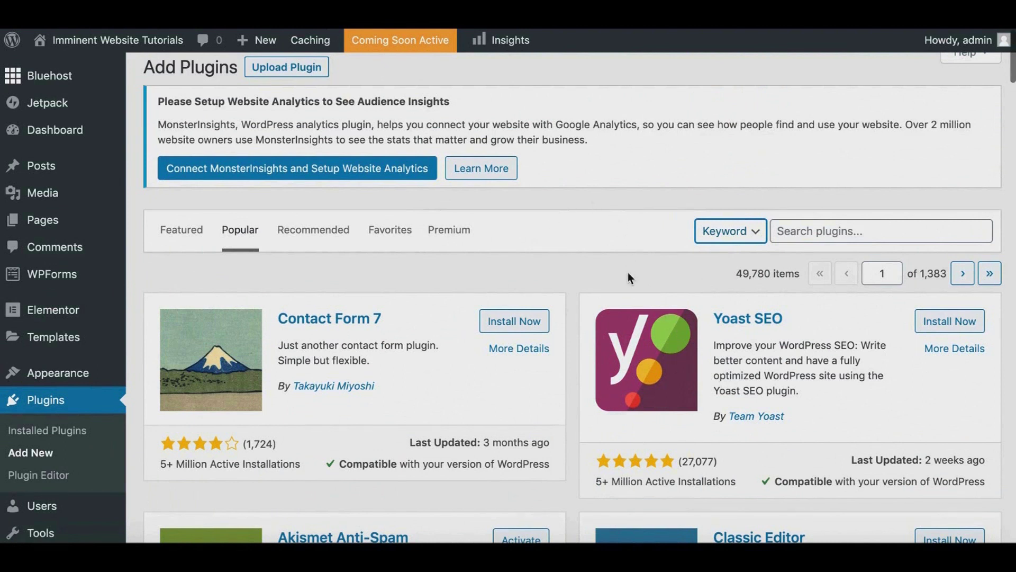
pyautogui.scroll(1, 628, 272)
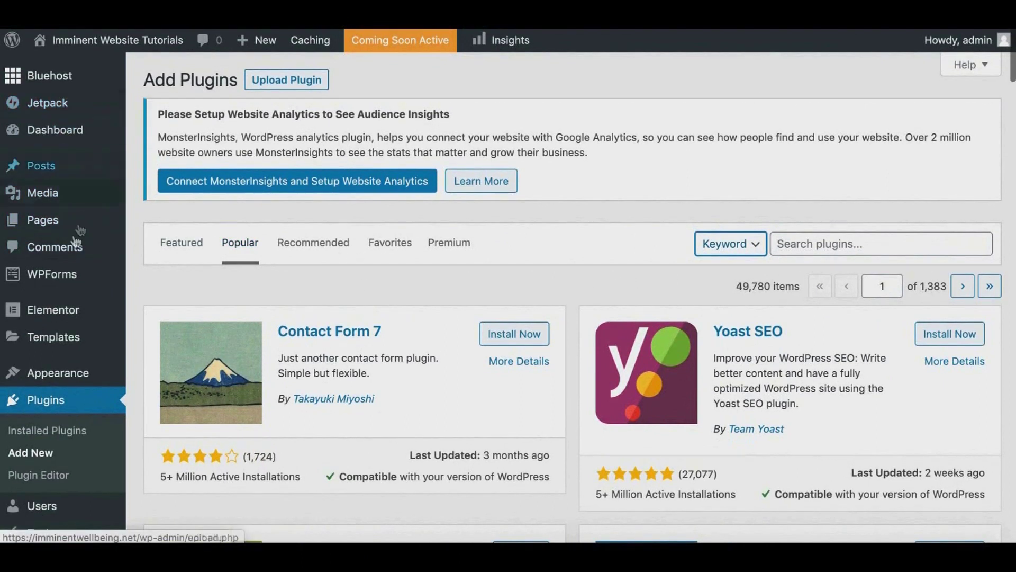
# Step: Review the site's admin sections from Posts and Pages through Elementor to Appearance and Plugins
pyautogui.scroll(-1, 48, 312)
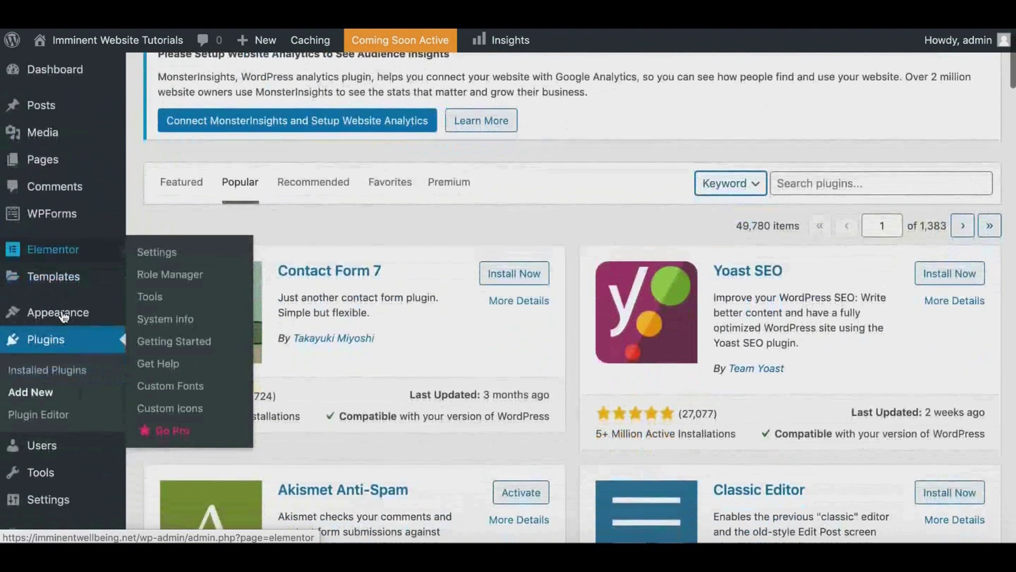
pyautogui.scroll(1, 29, 387)
pyautogui.scroll(-3, 33, 372)
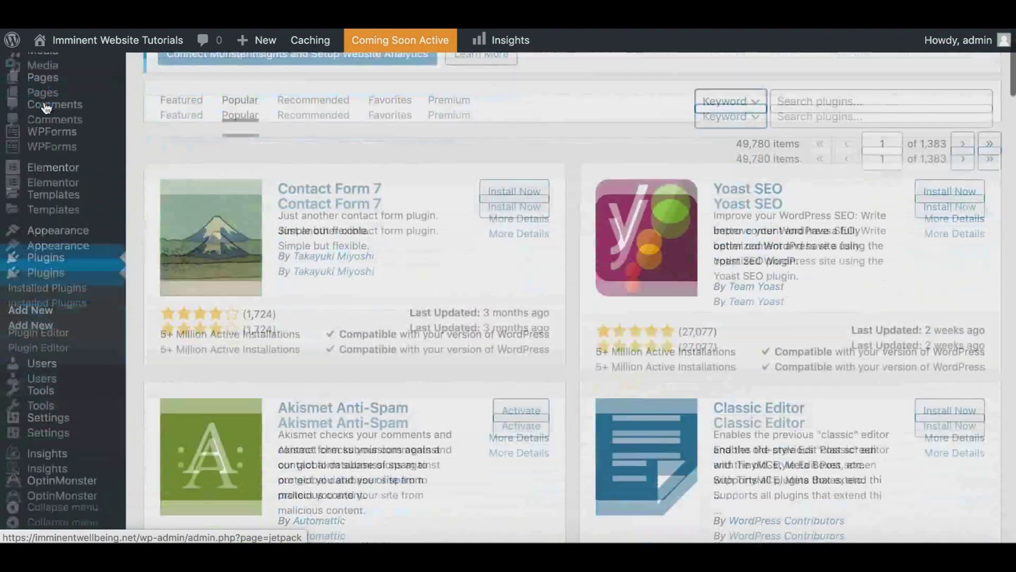
pyautogui.scroll(-2, 32, 391)
pyautogui.scroll(5, 23, 450)
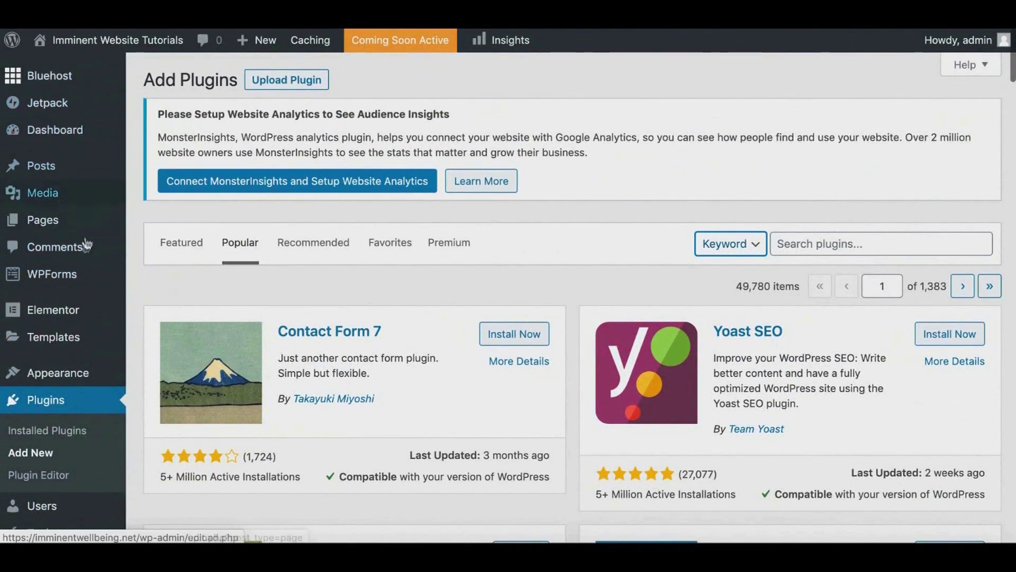
pyautogui.scroll(-1, 46, 228)
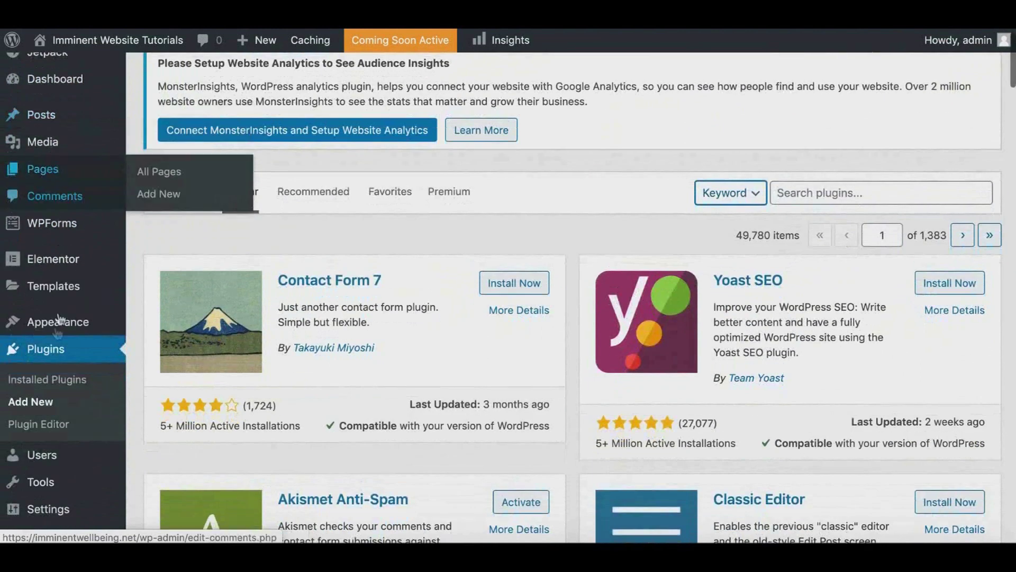
pyautogui.scroll(1, 45, 223)
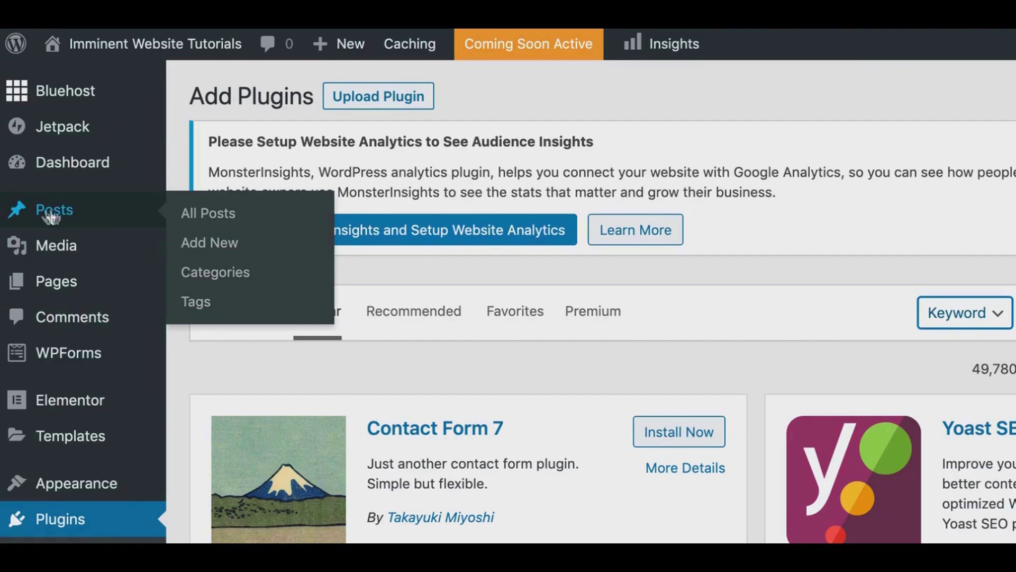
pyautogui.moveTo(57, 195)
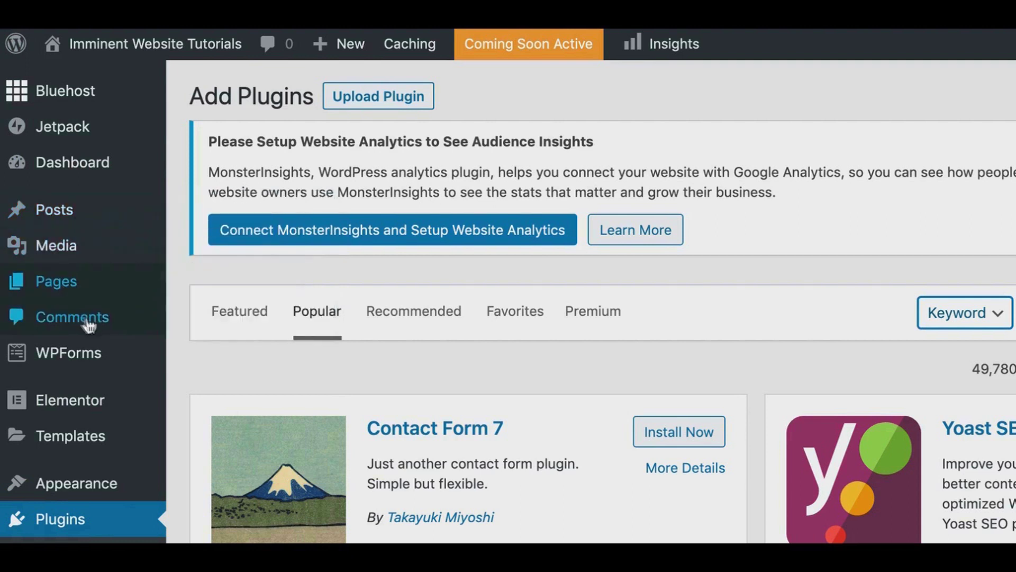
pyautogui.moveTo(85, 364)
pyautogui.scroll(-2, 88, 381)
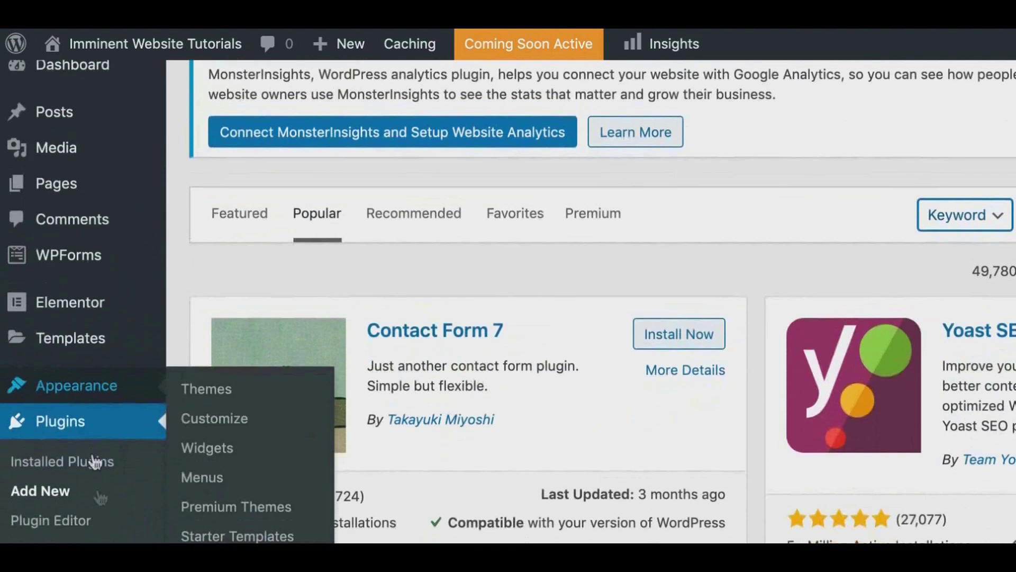
# Step: Open the site's Themes page and look through the installed themes and the preview and activation options they offer
pyautogui.moveTo(73, 394)
pyautogui.click(198, 391)
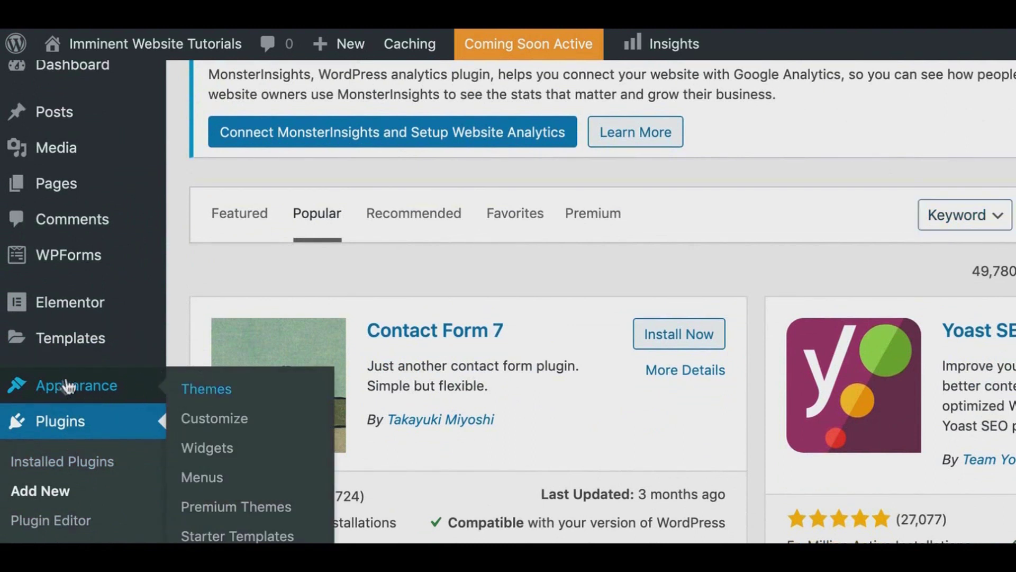
pyautogui.click(209, 392)
pyautogui.scroll(-5, 447, 280)
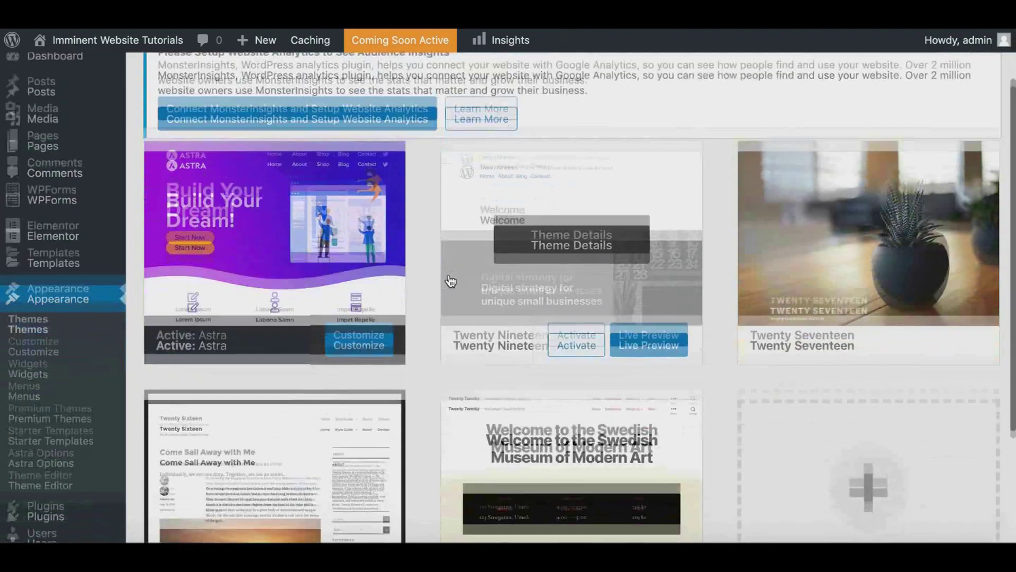
pyautogui.scroll(5, 422, 250)
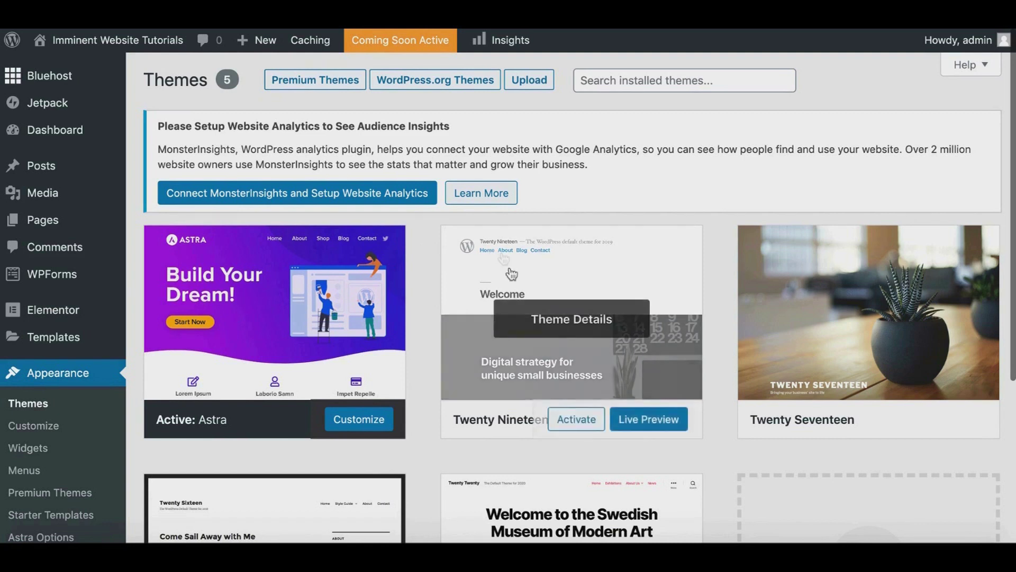
pyautogui.moveTo(623, 420)
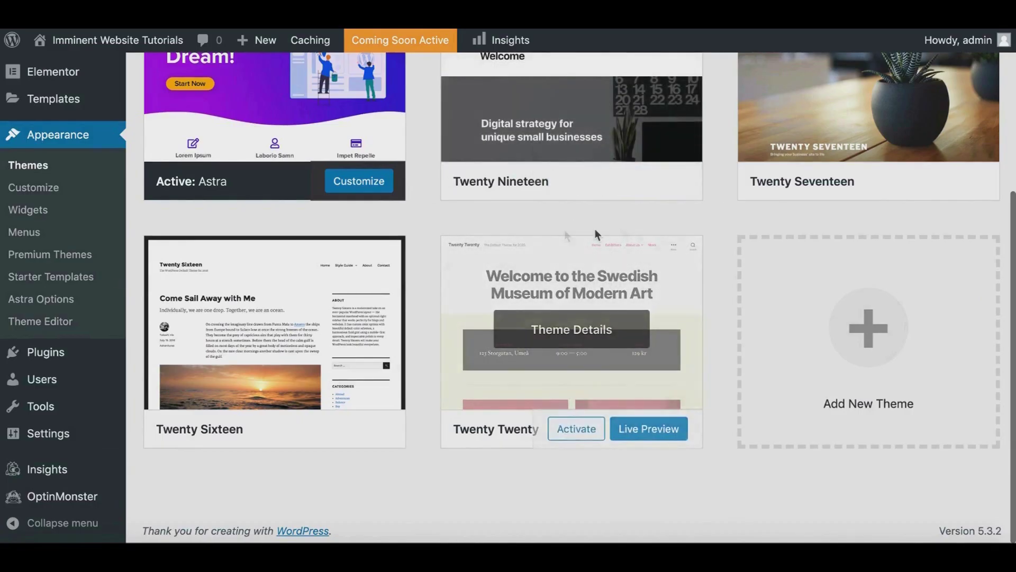
pyautogui.scroll(1, 595, 228)
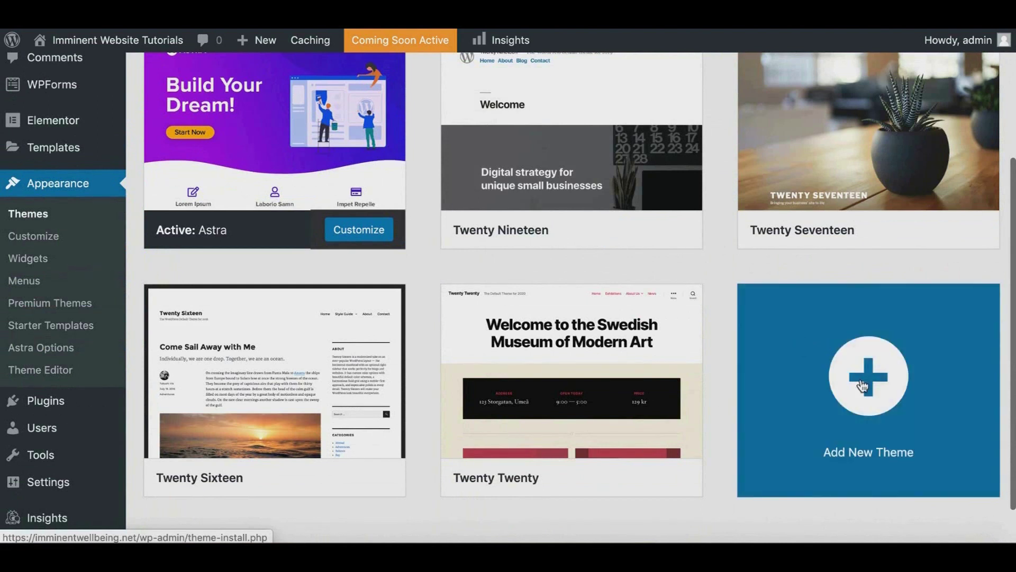
# Step: Open the page for adding a new theme, and switch to ThemeForest to browse its best-selling WordPress themes
pyautogui.click(863, 384)
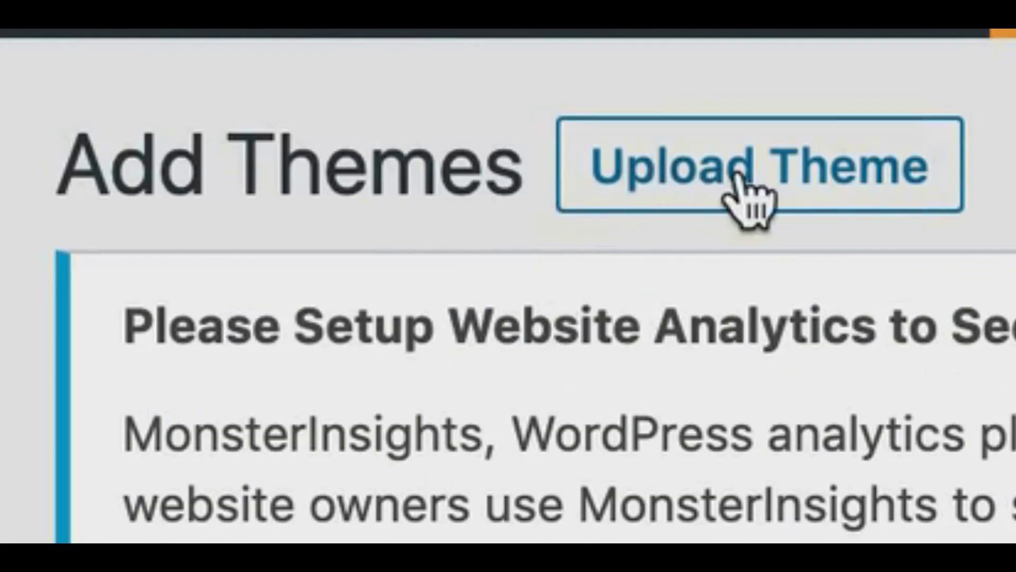
pyautogui.click(639, 109)
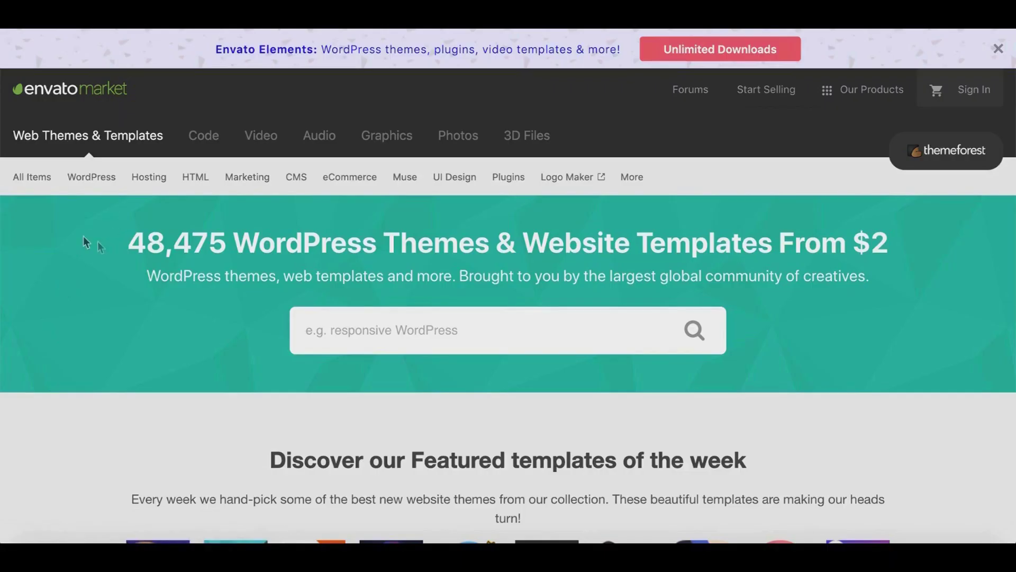
pyautogui.moveTo(93, 177)
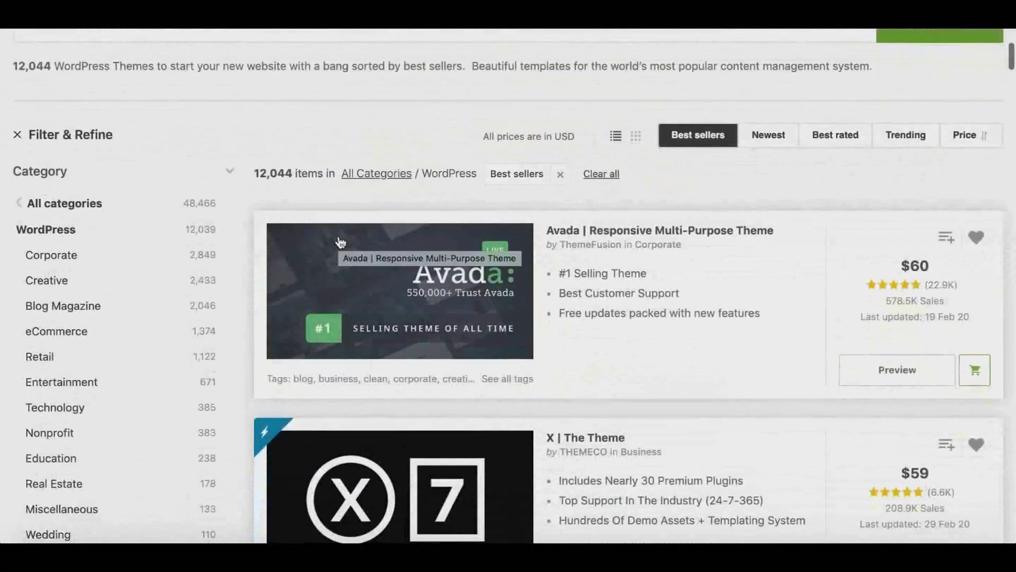
# Step: Look through ThemeForest's best-selling WordPress themes and the theme results for "personal blog", from Soledad to Rosemary
pyautogui.scroll(-10, 454, 204)
pyautogui.scroll(-4, 454, 205)
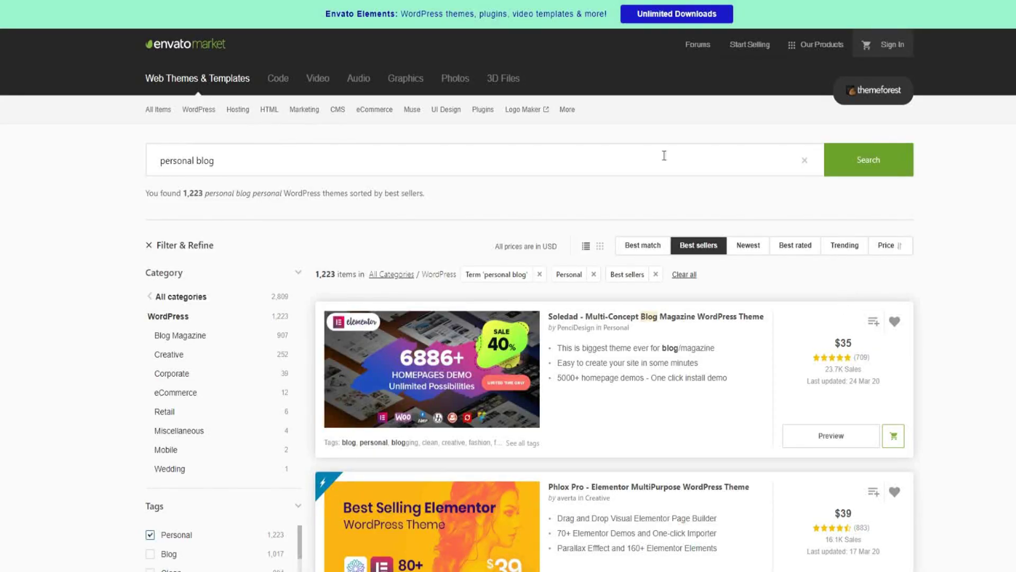
pyautogui.click(213, 157)
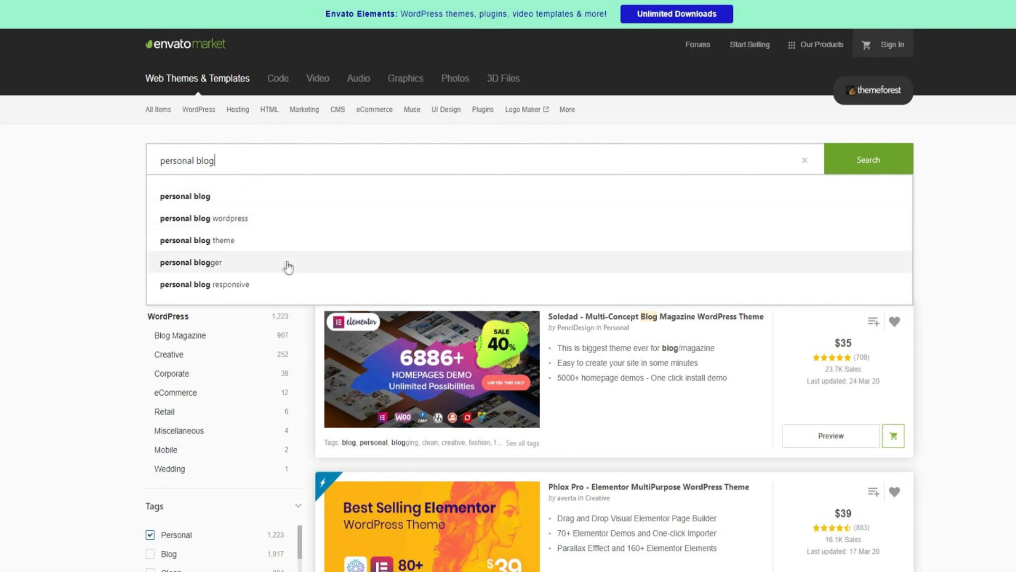
pyautogui.scroll(-6, 147, 286)
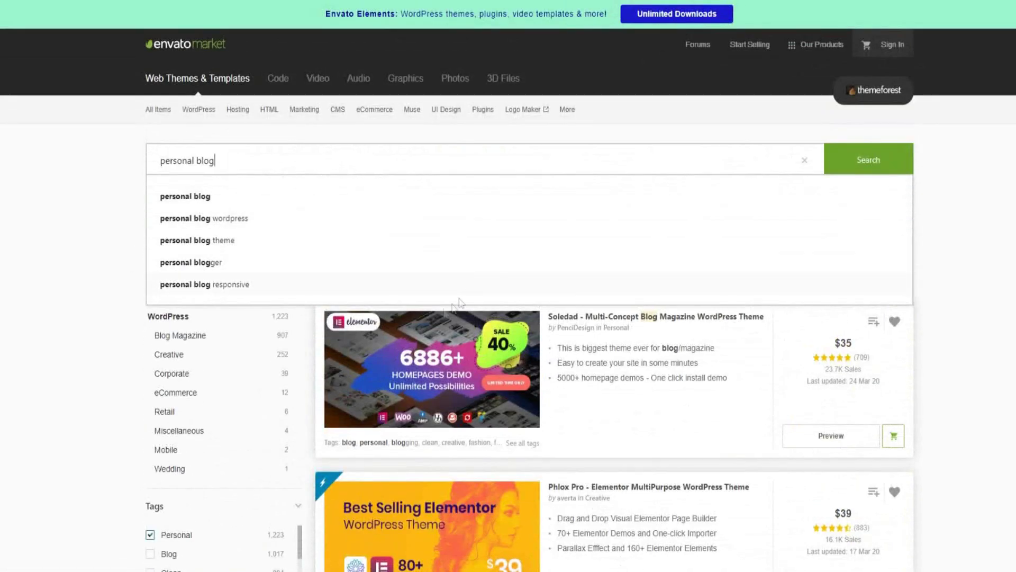
pyautogui.scroll(-3, 501, 249)
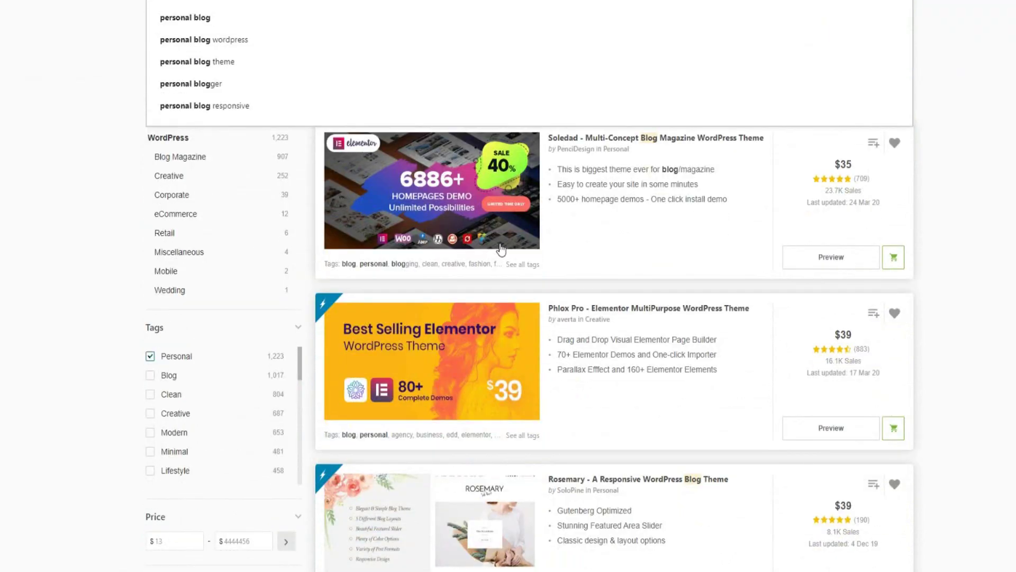
pyautogui.scroll(-5, 501, 249)
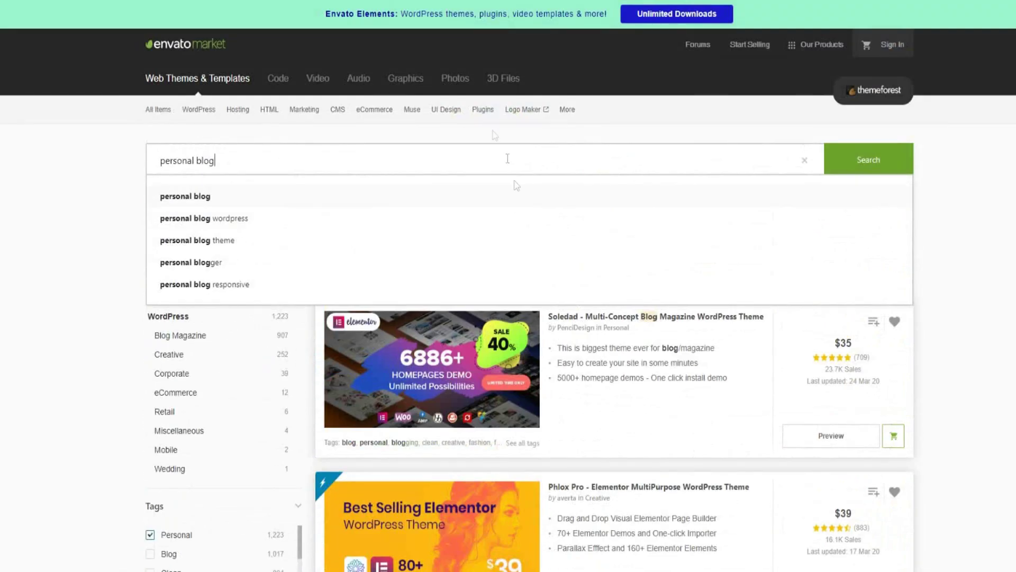
pyautogui.scroll(-2, 414, 184)
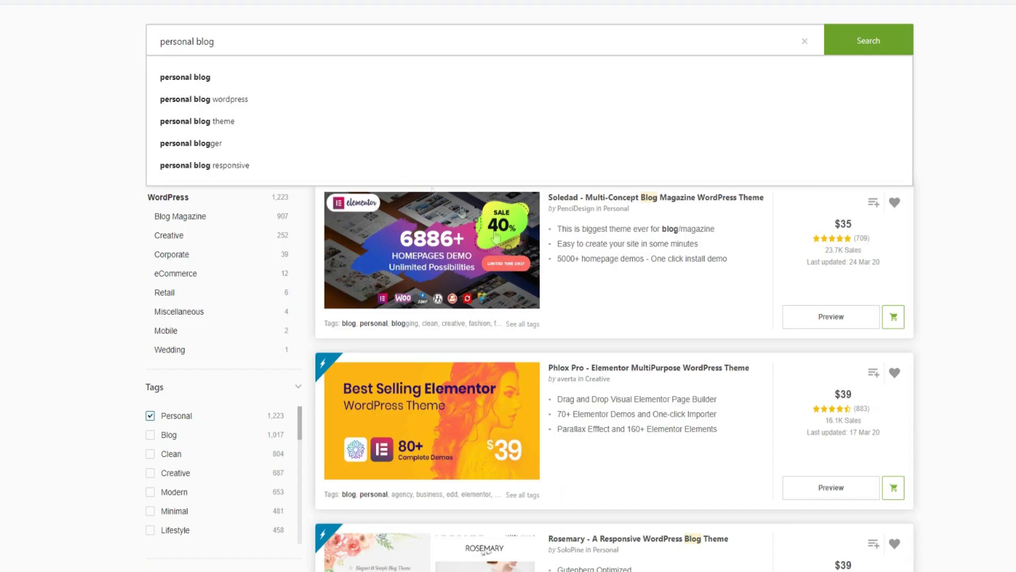
# Step: Open the Phlox Pro theme's live preview and look through its ready-made website templates
pyautogui.click(460, 376)
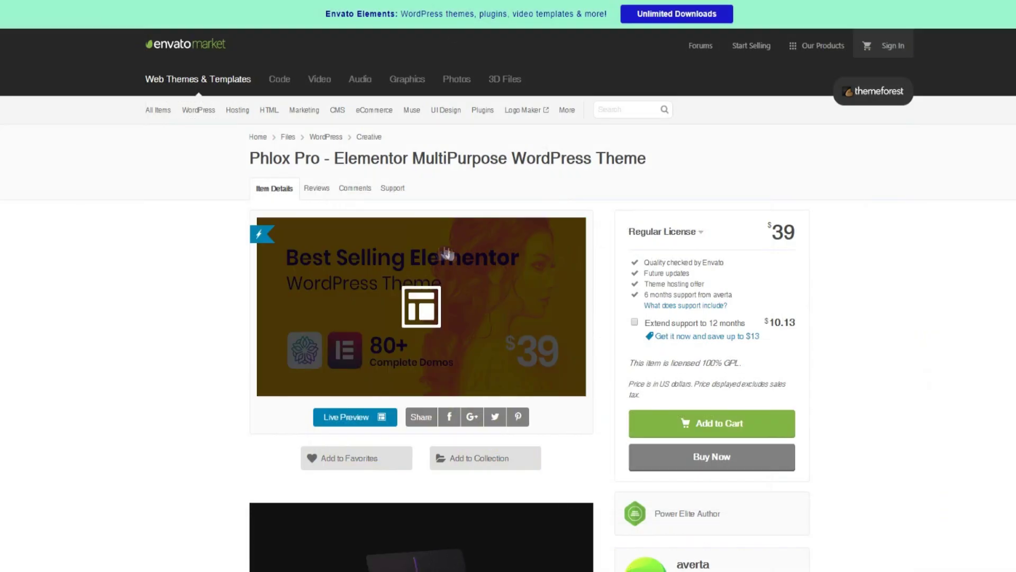
pyautogui.click(367, 418)
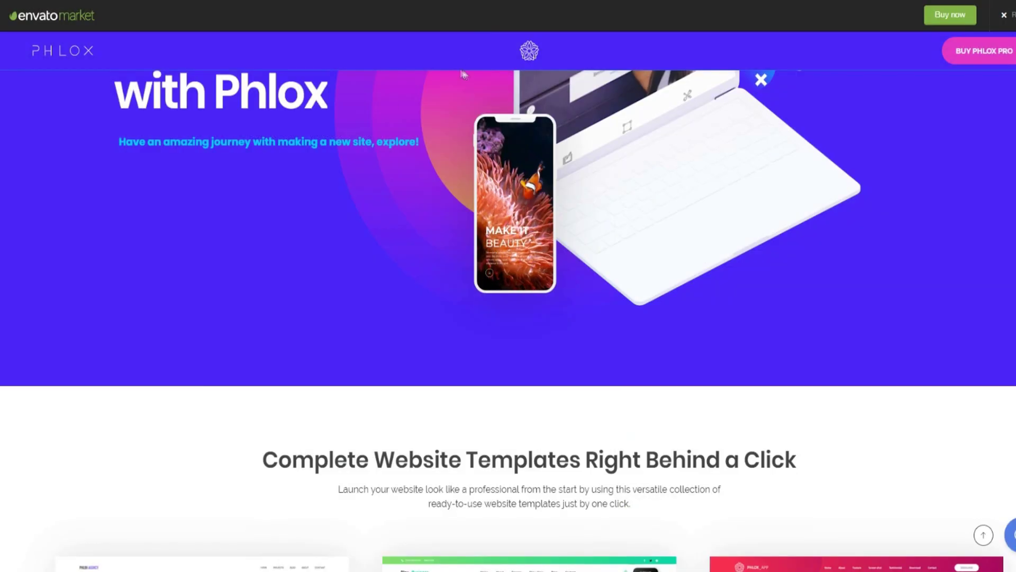
pyautogui.scroll(-3, 520, 131)
pyautogui.scroll(-2, 521, 132)
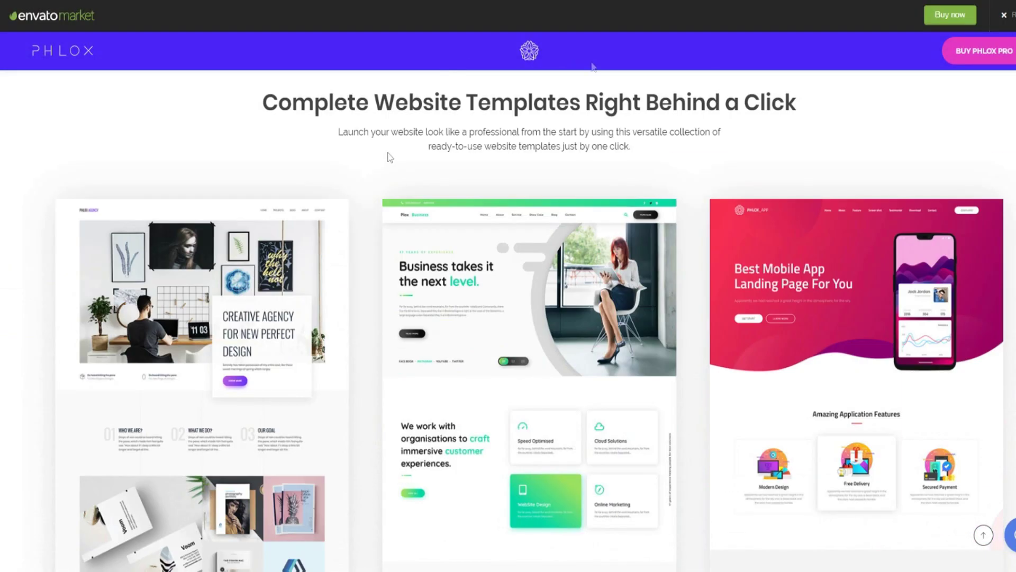
pyautogui.scroll(-3, 627, 134)
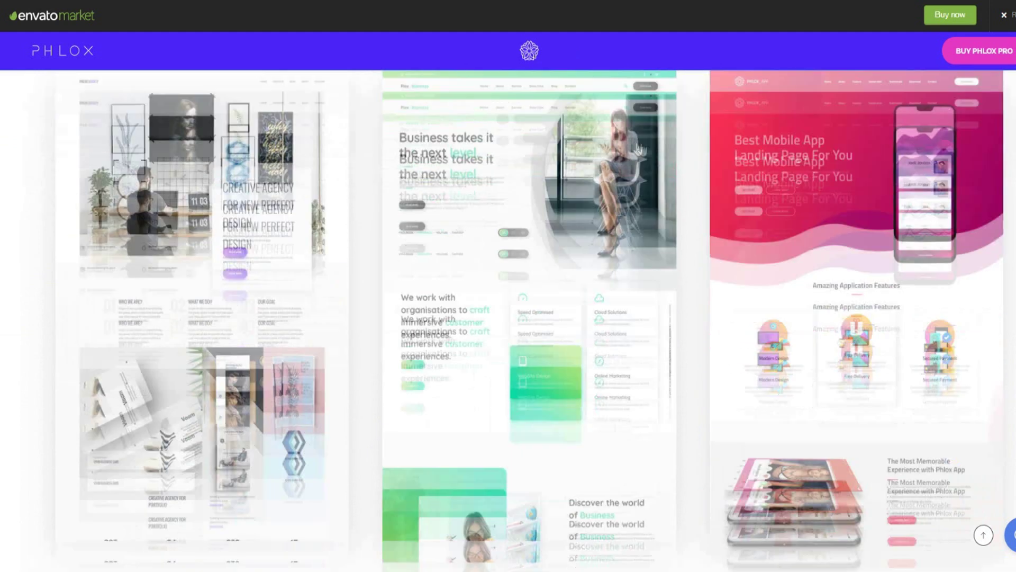
pyautogui.scroll(-12, 609, 200)
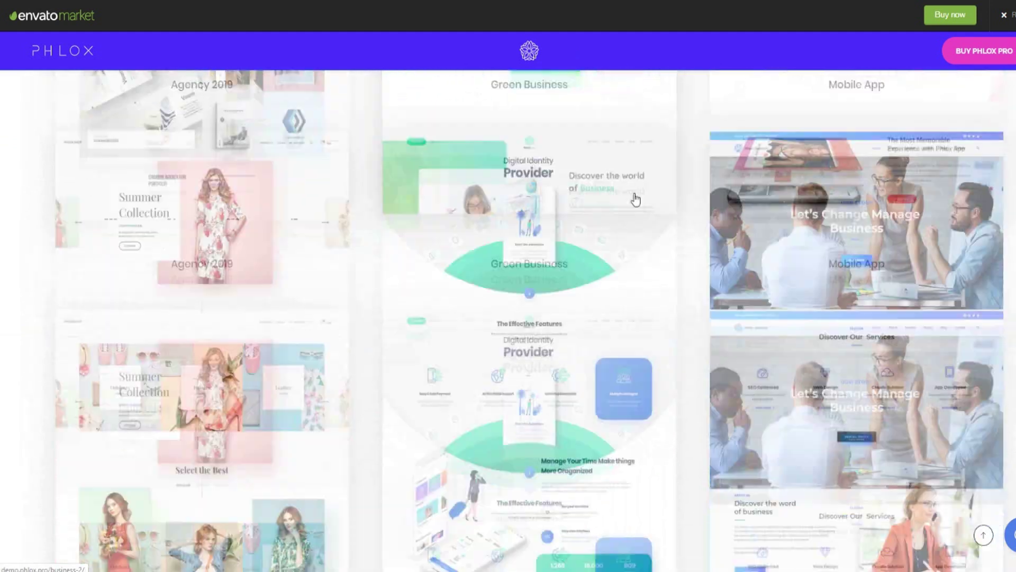
pyautogui.scroll(-15, 662, 197)
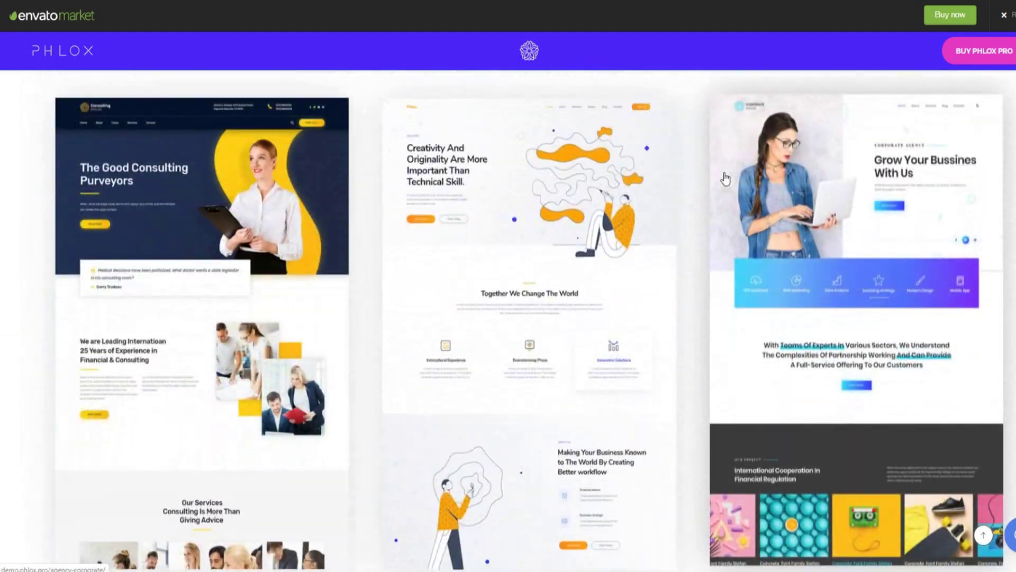
pyautogui.scroll(-6, 713, 184)
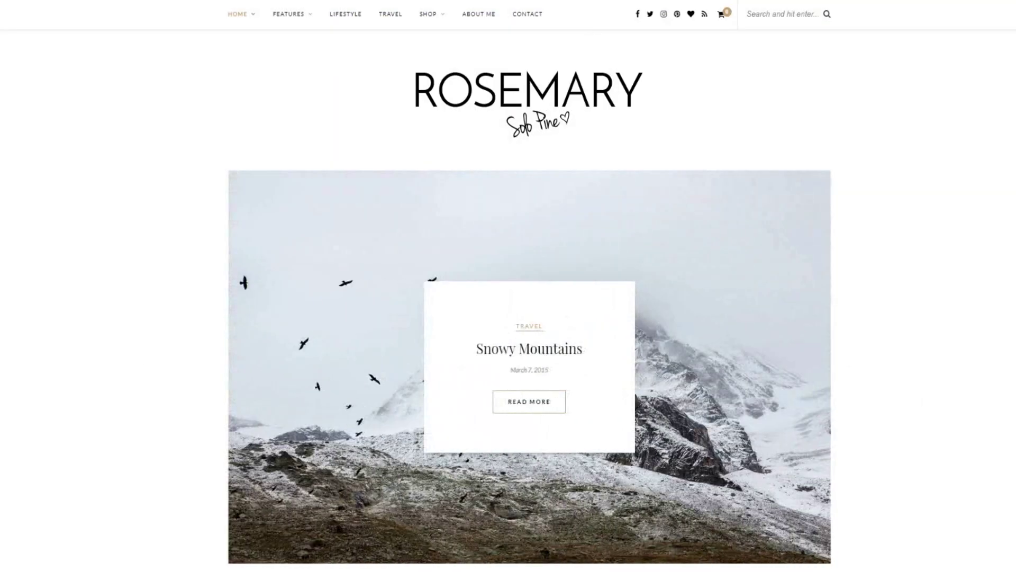
# Step: Look over the demo pages of the Rosemary theme and the two fashion blog themes
pyautogui.scroll(-5, 530, 286)
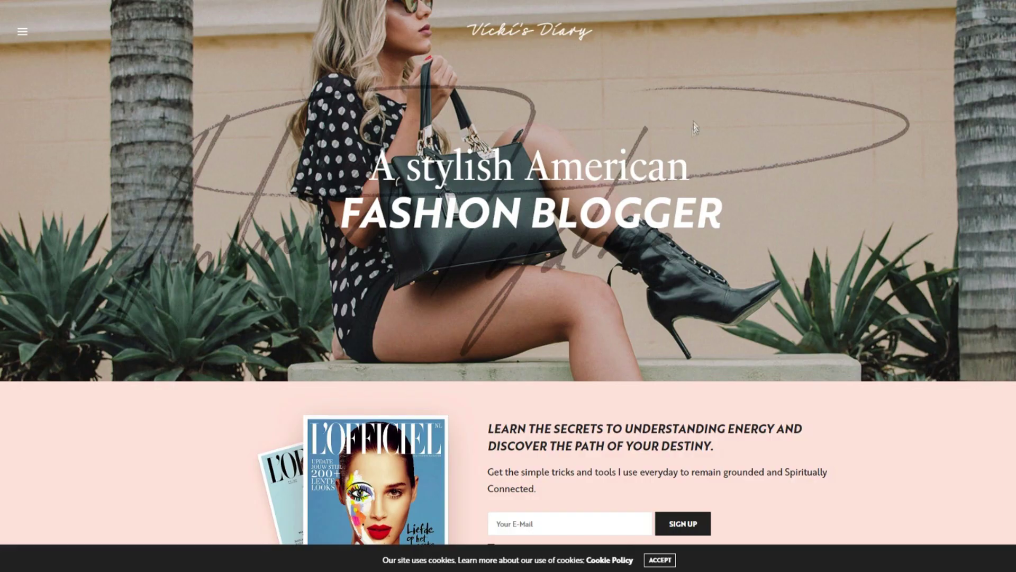
pyautogui.scroll(-5, 508, 286)
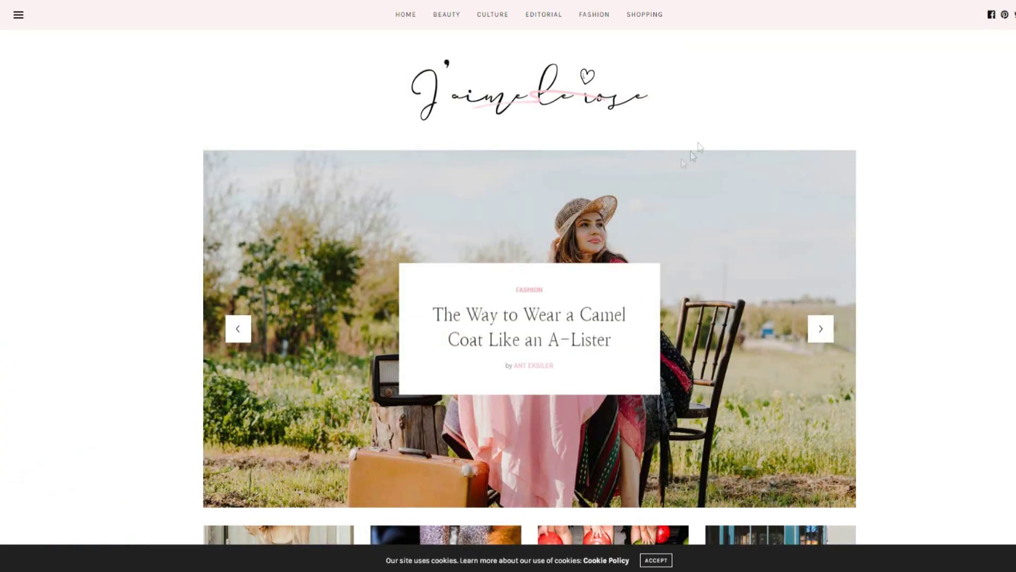
pyautogui.scroll(-3, 693, 156)
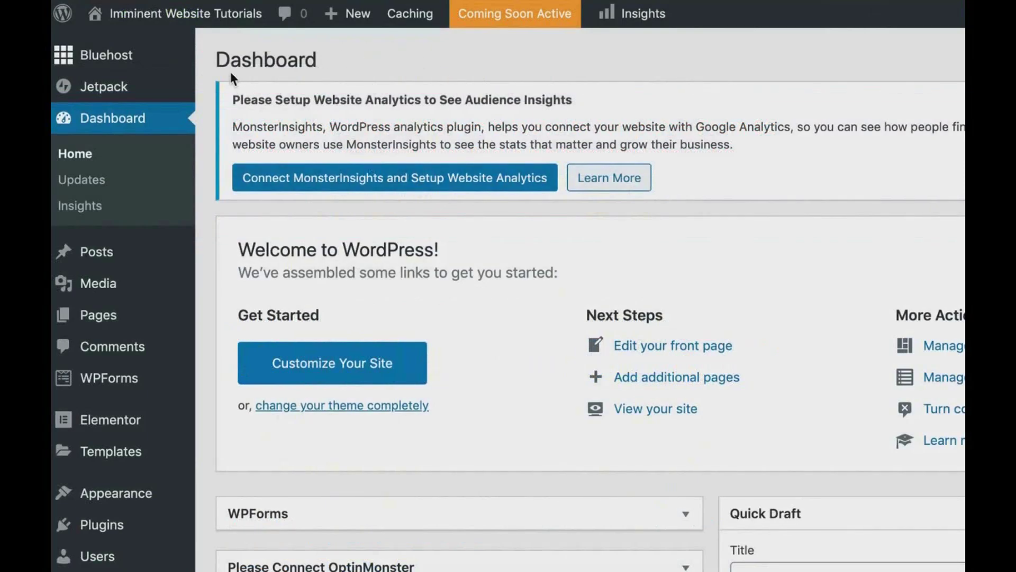
# Step: Switch from the WordPress dashboard to Fiverr and look through its home page, including the popular professional services and Fiverr Pro sections
pyautogui.moveTo(107, 16)
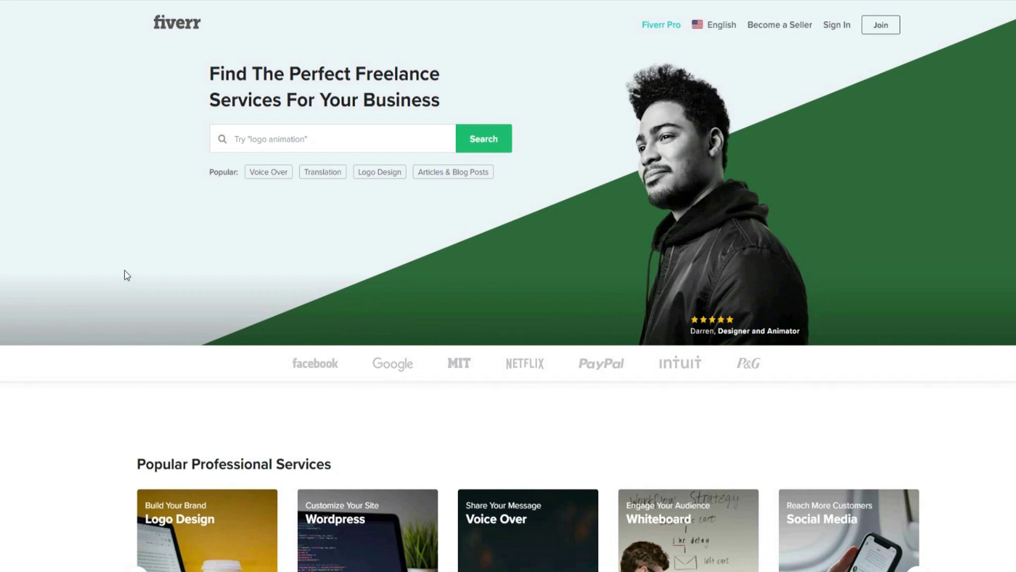
pyautogui.scroll(-4, 111, 215)
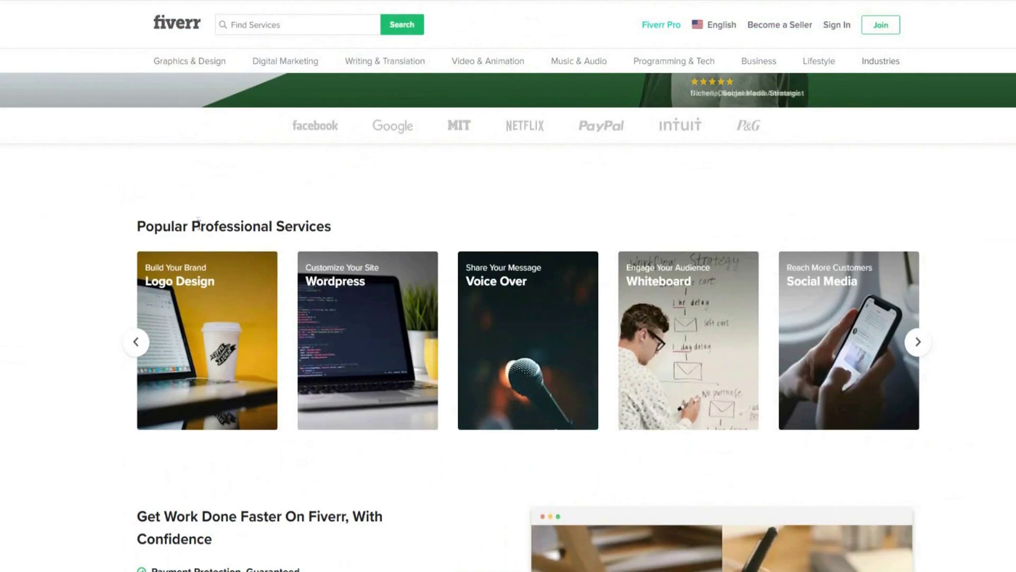
pyautogui.scroll(3, 157, 266)
pyautogui.scroll(1, 157, 266)
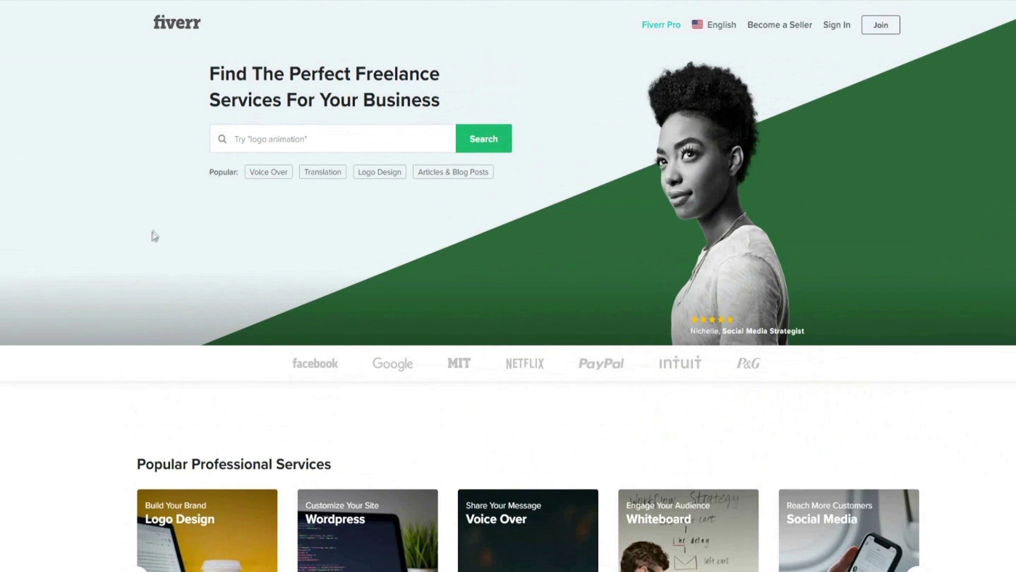
pyautogui.scroll(-3, 154, 219)
pyautogui.scroll(-4, 151, 215)
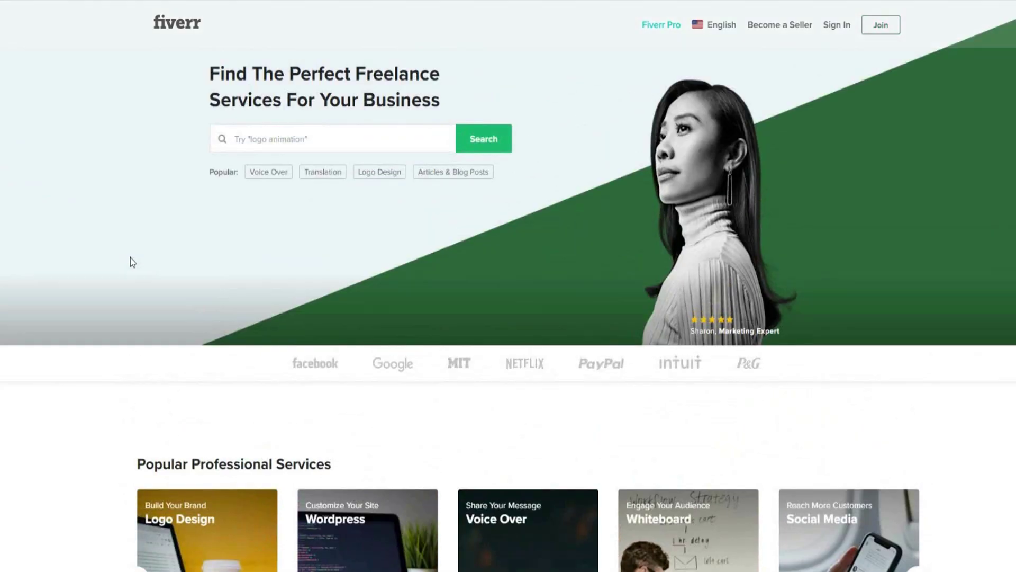
pyautogui.scroll(-9, 130, 255)
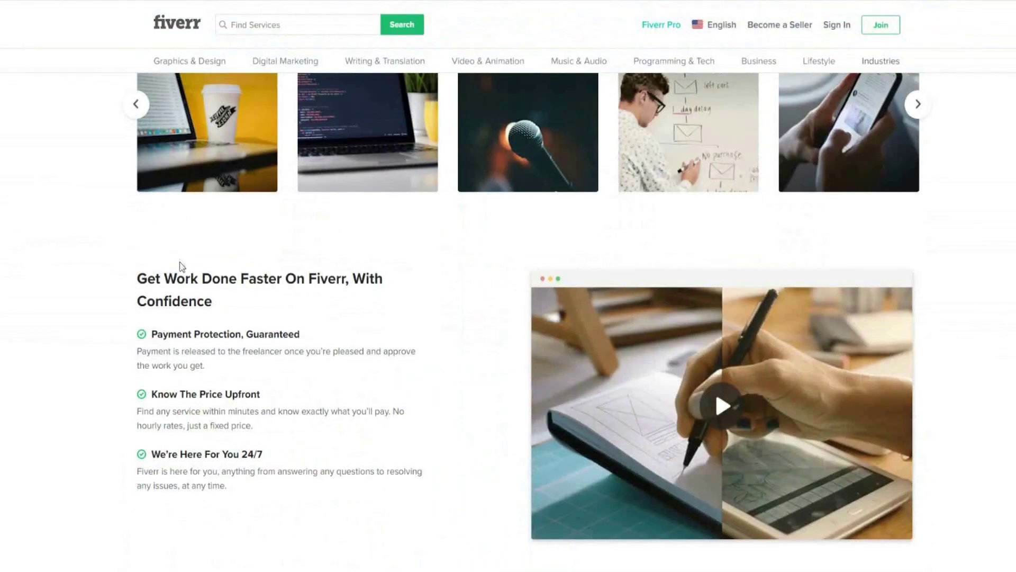
pyautogui.scroll(9, 170, 266)
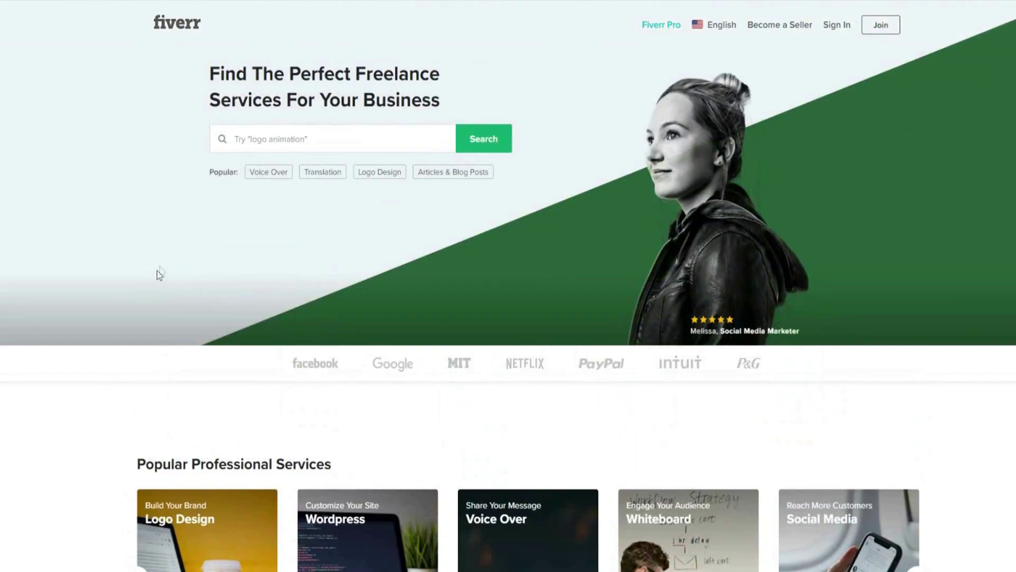
pyautogui.scroll(-15, 221, 170)
pyautogui.scroll(-15, 257, 169)
pyautogui.scroll(7, 265, 171)
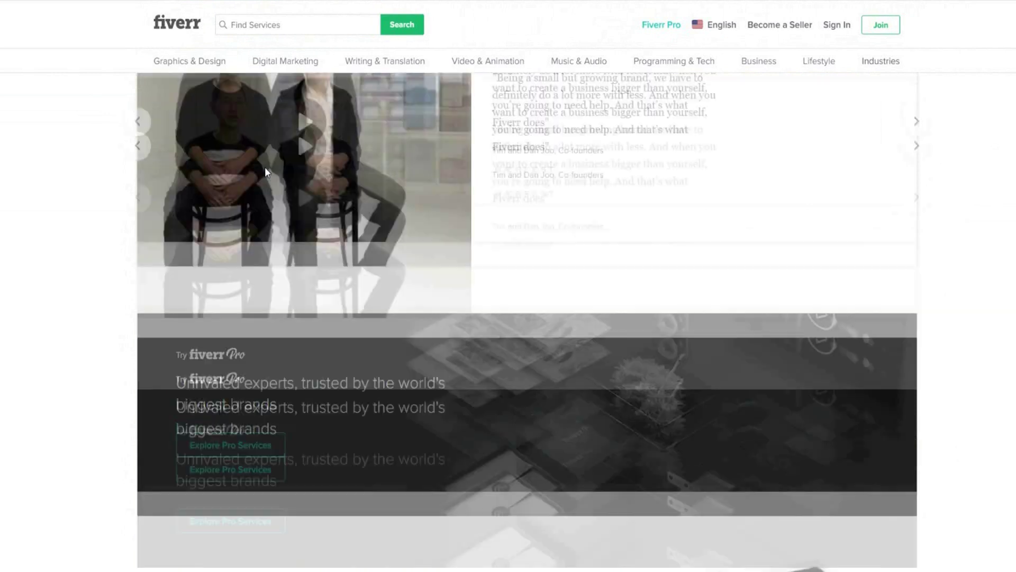
pyautogui.scroll(12, 265, 170)
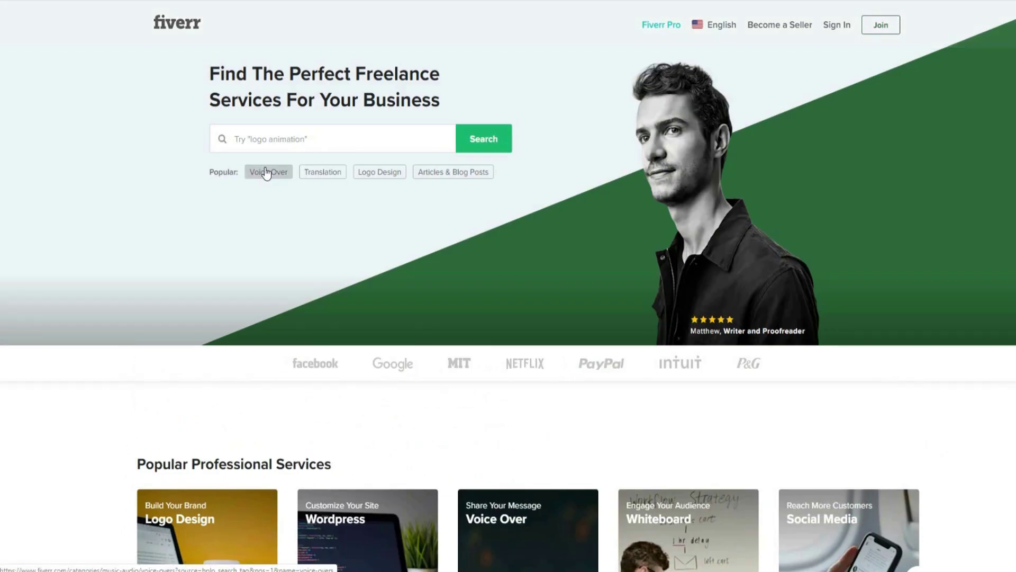